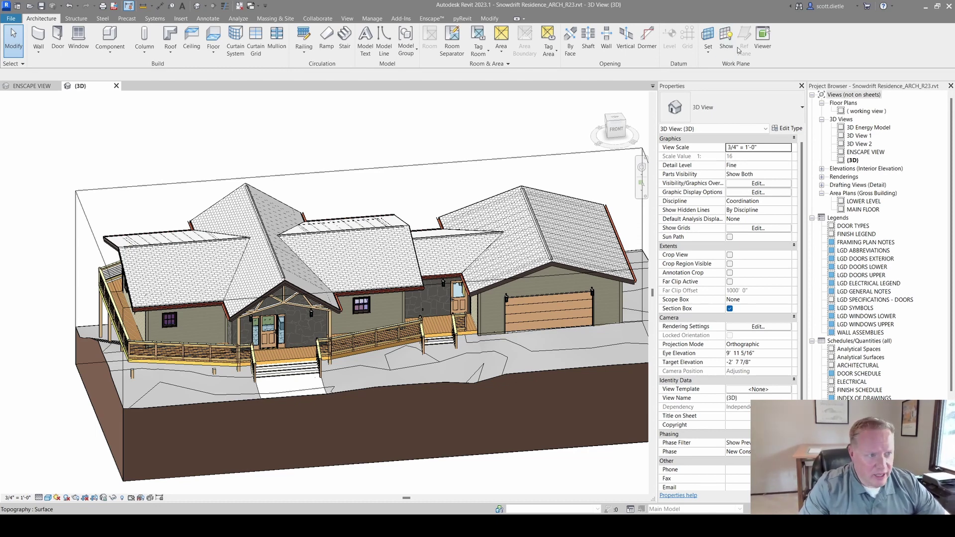
Open sheet A5 - MAIN FLOOR PLAN, activate its plan viewport, then go back to the {3D} house view
shift+middle_drag(421, 223, 410, 271)
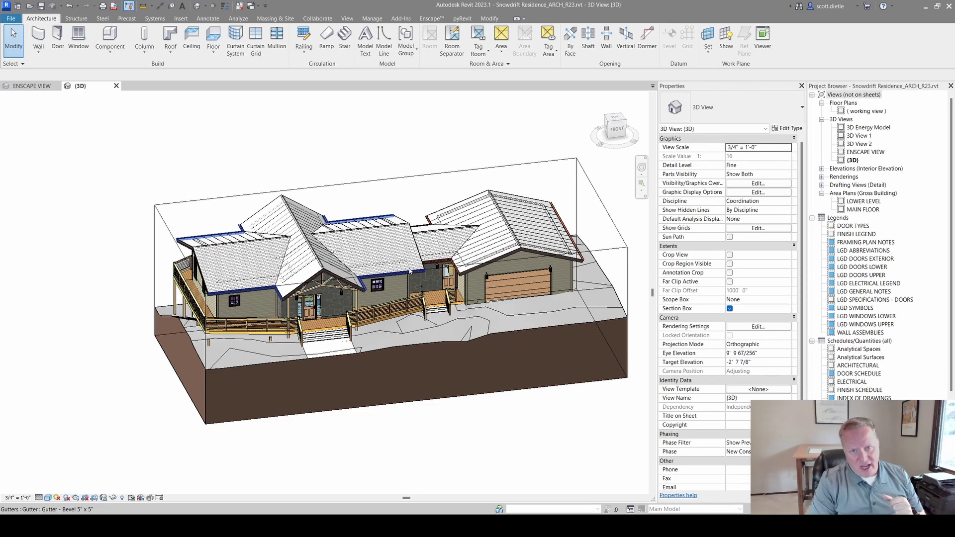
scroll(864, 359, down, 5)
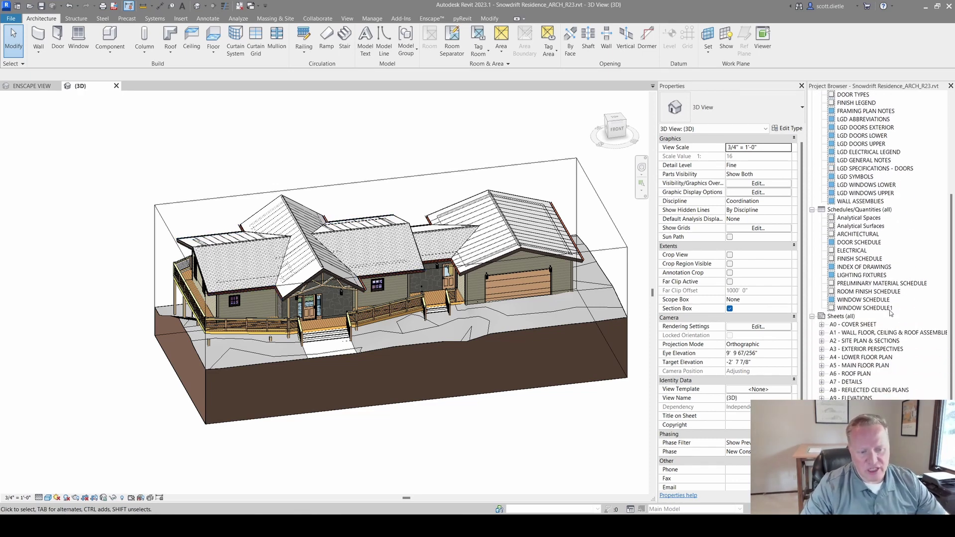
click(865, 366)
double_click(865, 367)
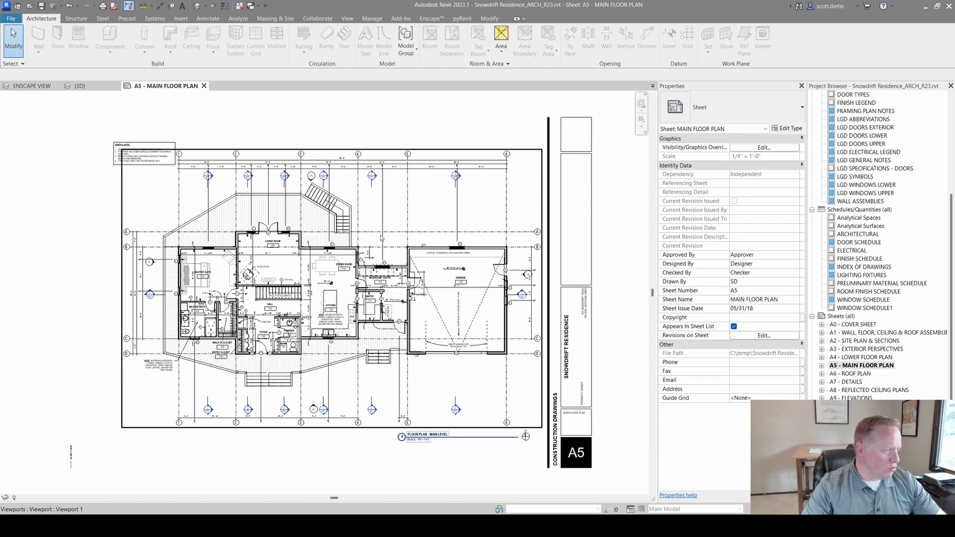
double_click(348, 254)
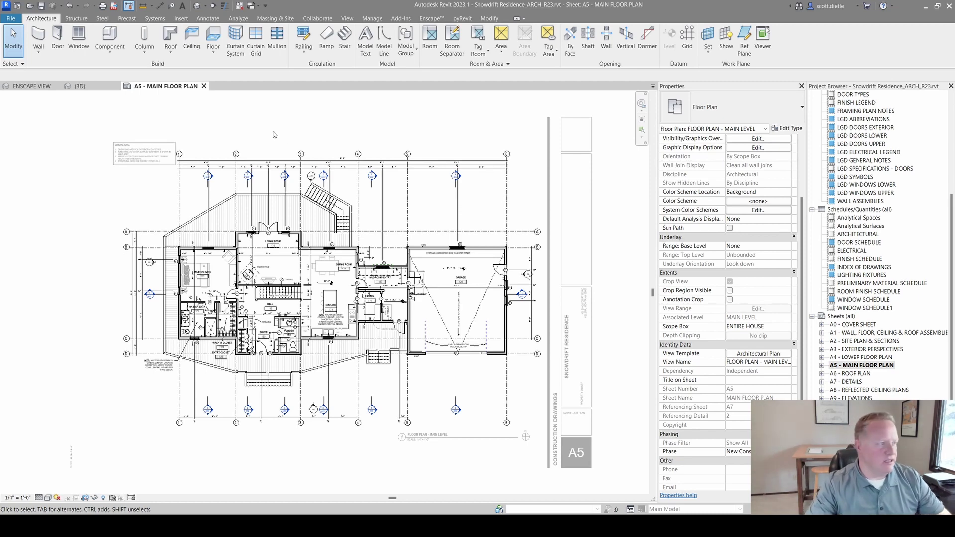
click(91, 88)
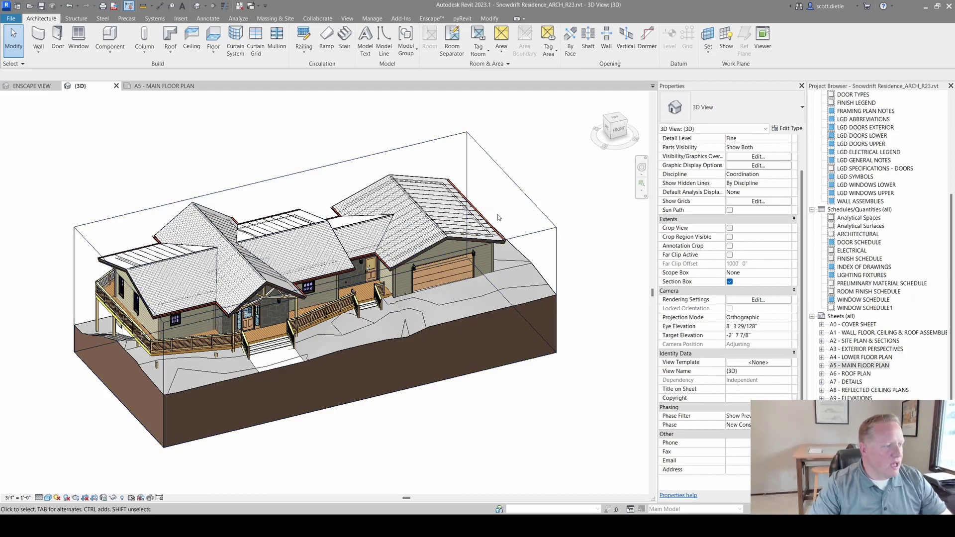
scroll(394, 222, up, 3)
shift+middle_drag(393, 222, 392, 309)
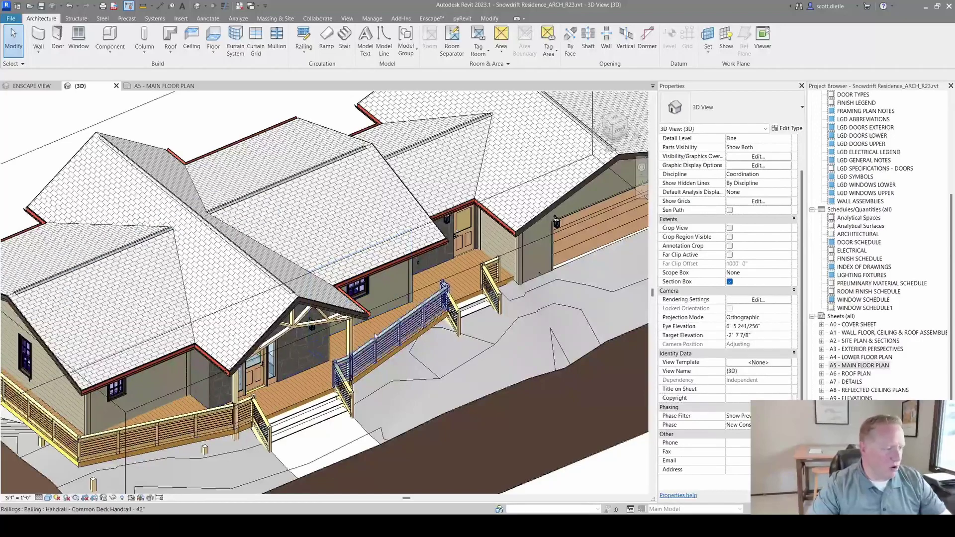
scroll(375, 328, up, 4)
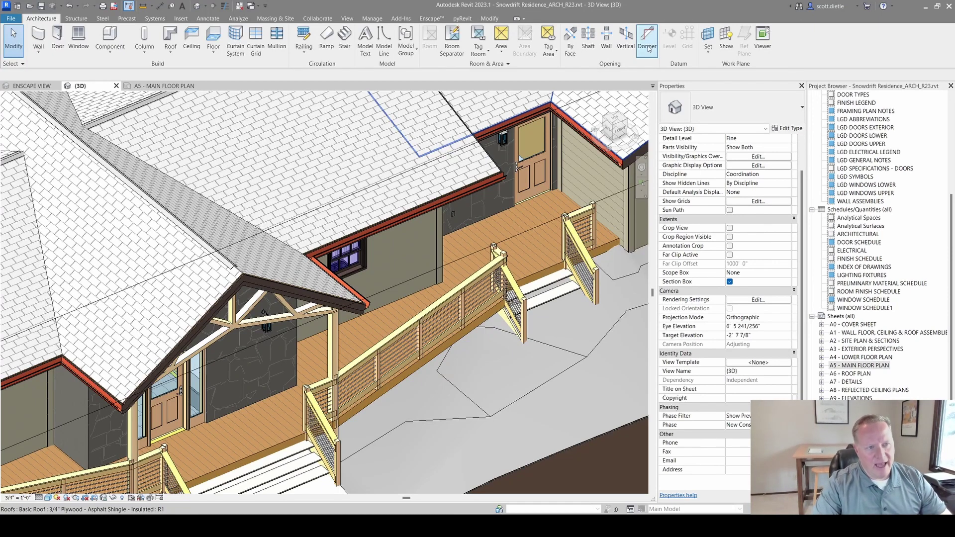
Show the Grid : 5 work plane and orbit to an oblique front view of the roofs and porch
click(727, 52)
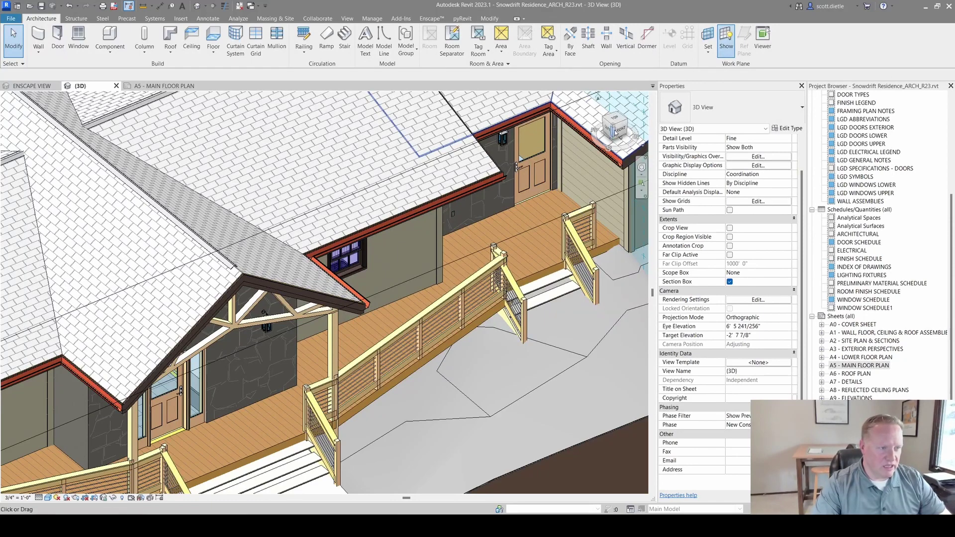
shift+middle_drag(614, 243, 395, 324)
scroll(377, 320, down, 6)
mouse_move(308, 323)
shift+middle_down()
mouse_move(298, 305)
mouse_move(309, 325)
mouse_move(323, 318)
shift+middle_up()
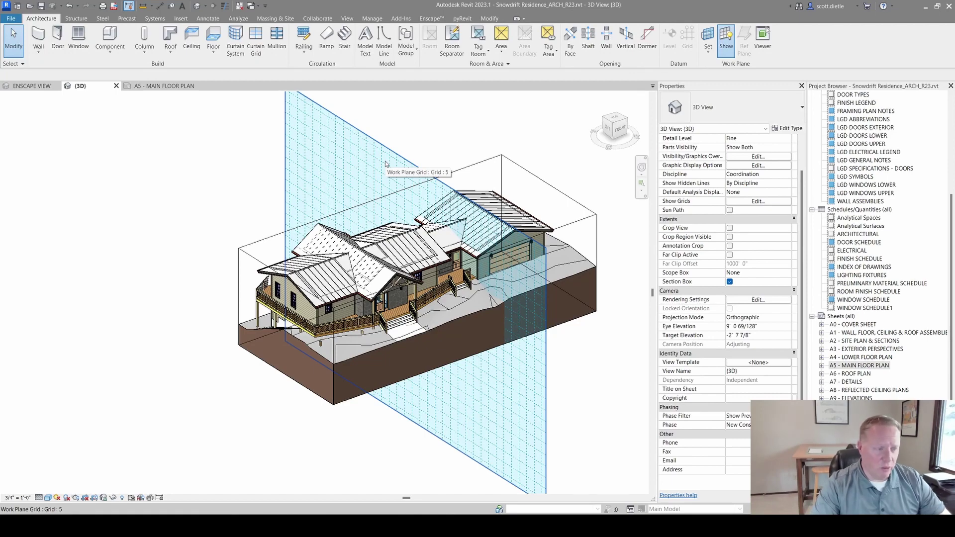
scroll(413, 209, up, 5)
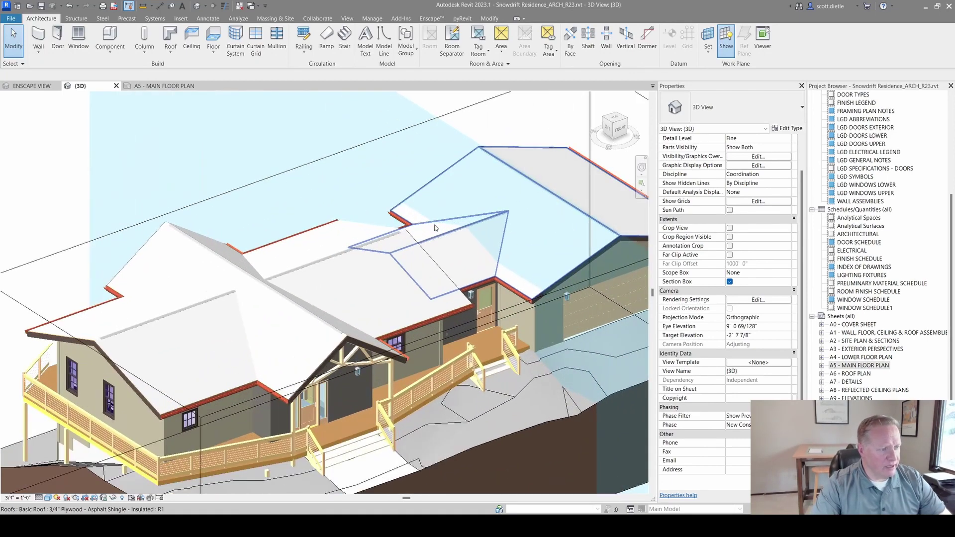
drag(433, 218, 458, 232)
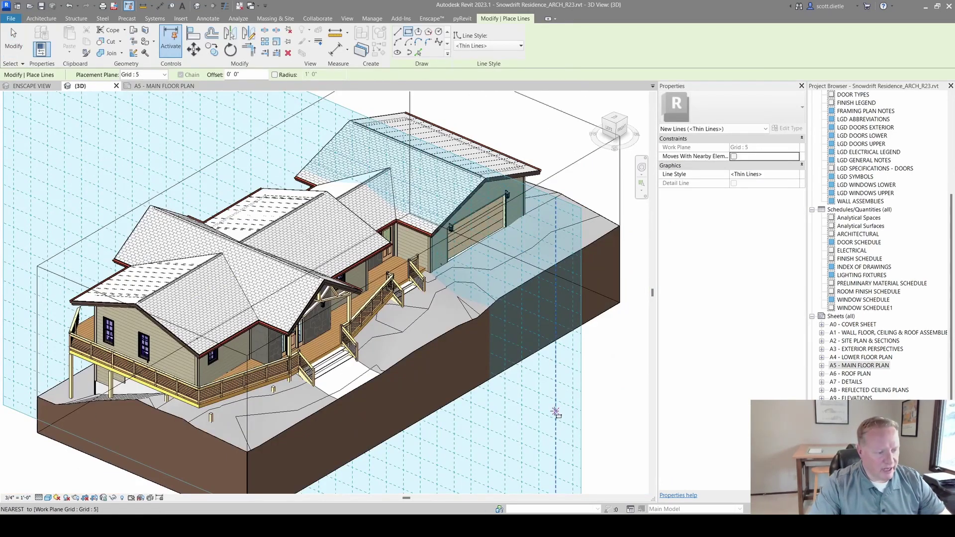
Sketch a rectangle of model lines between two grid intersections on the roof work plane
click(556, 419)
key(Escape)
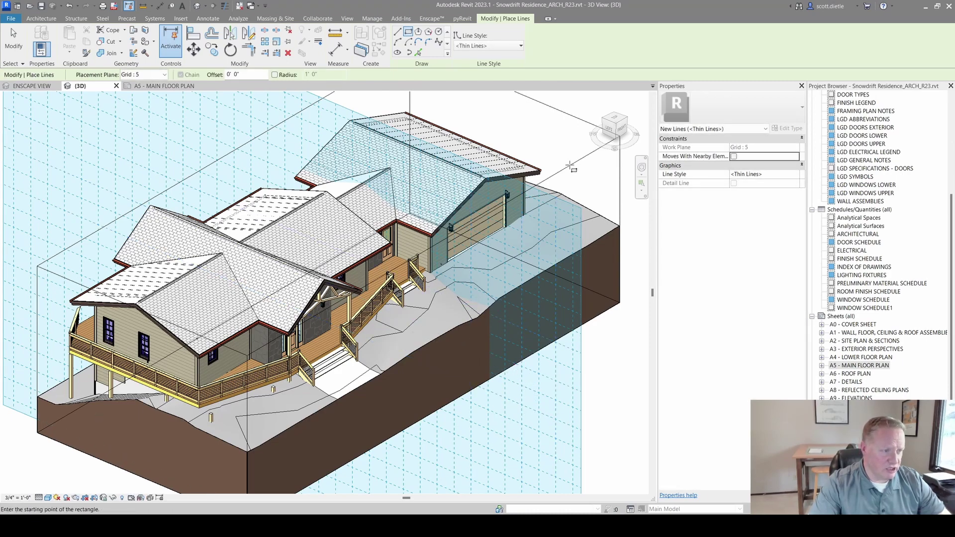
scroll(520, 205, up, 5)
shift+middle_drag(519, 204, 485, 222)
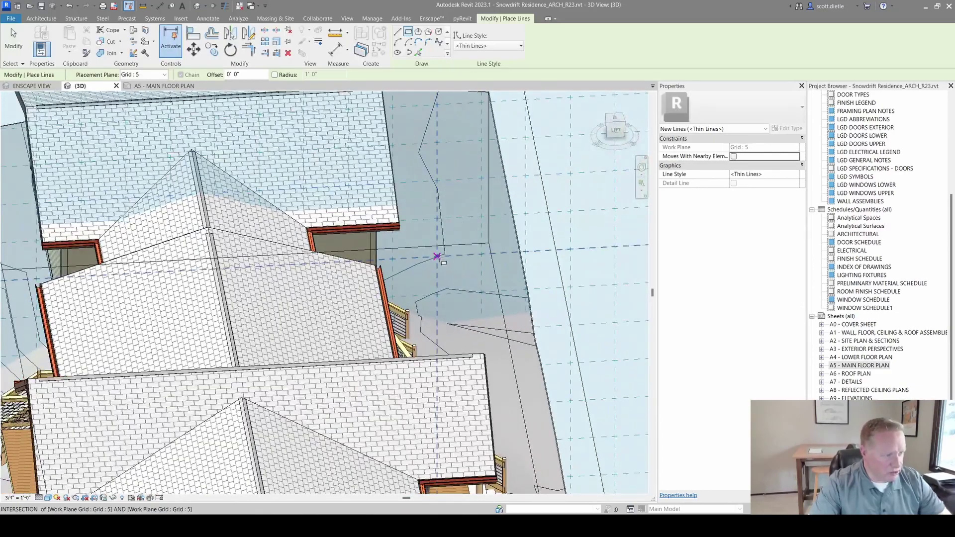
click(437, 257)
click(512, 202)
key(Escape)
key(Escape)
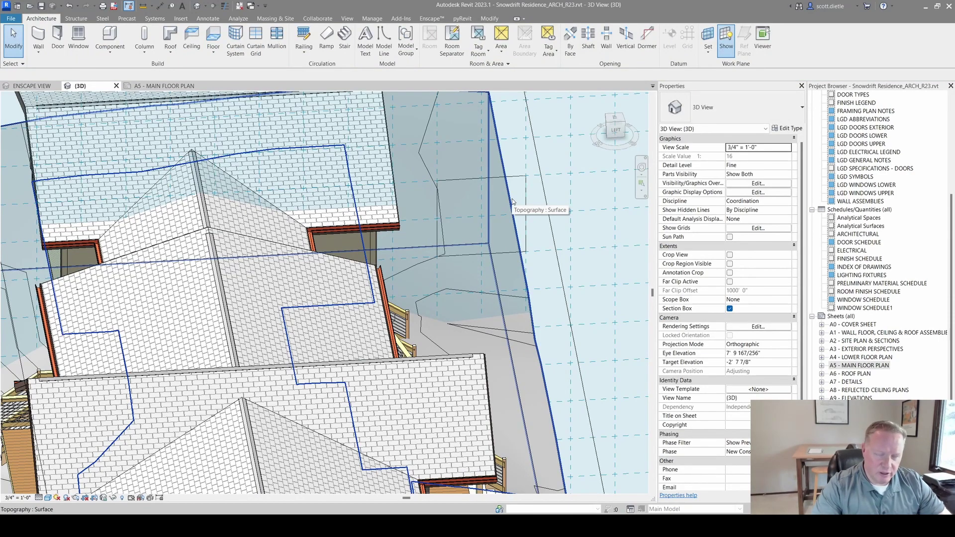
shift+middle_drag(494, 195, 492, 278)
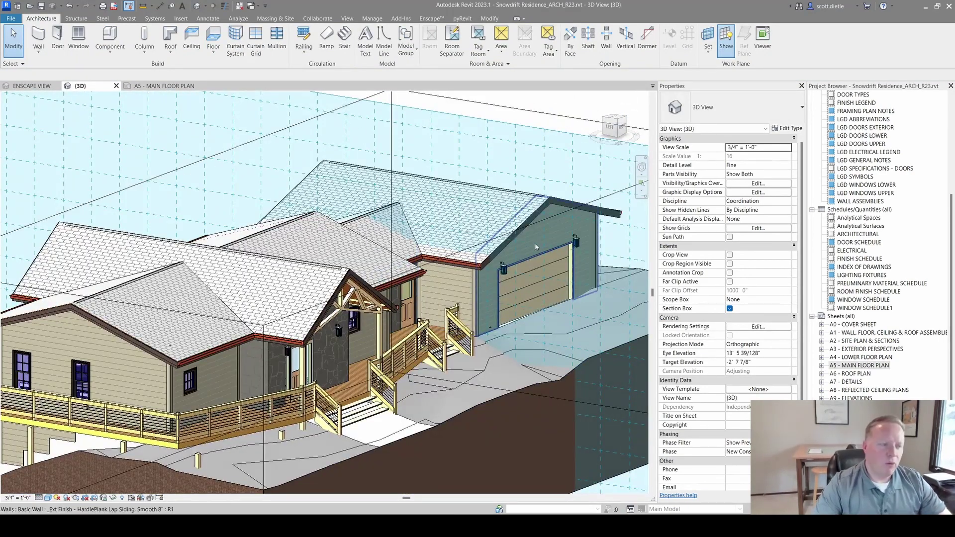
shift+middle_drag(540, 243, 424, 215)
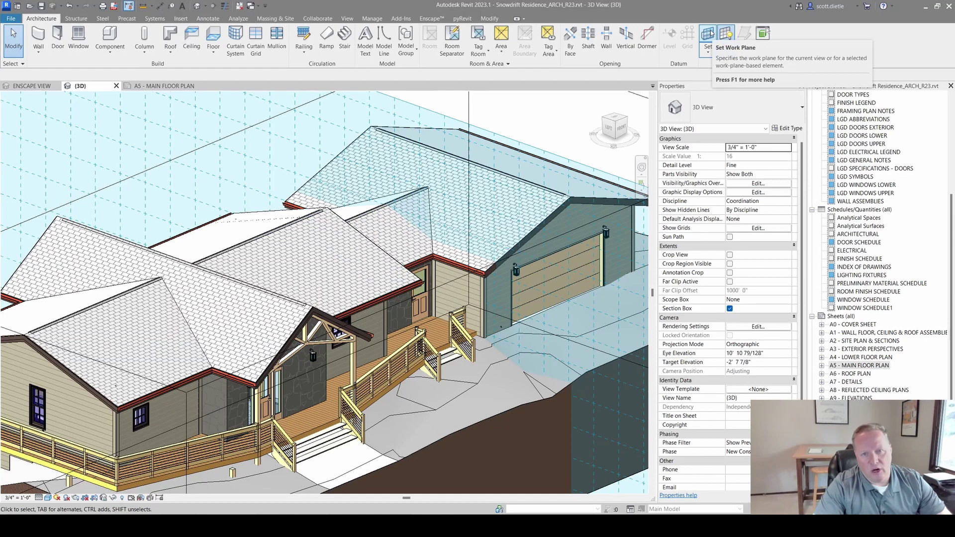
click(707, 50)
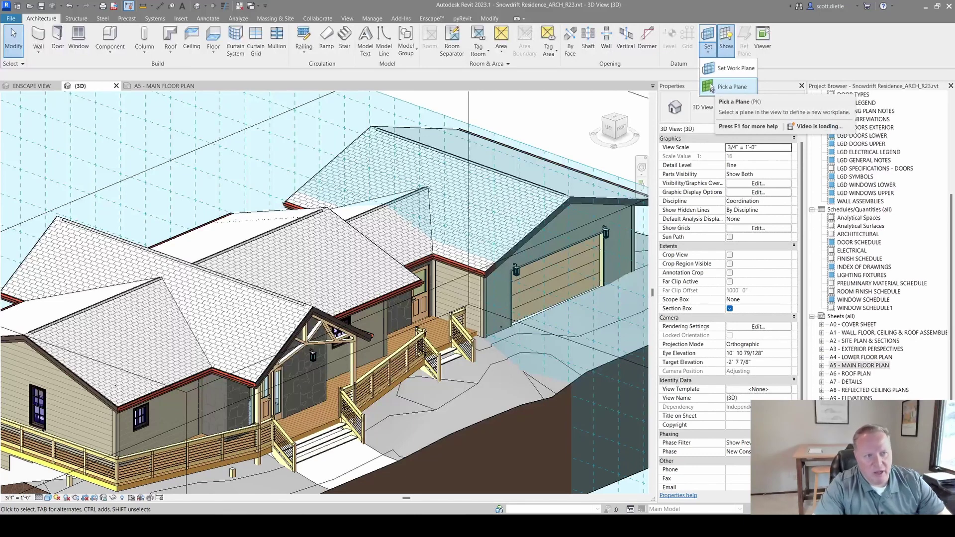
click(712, 68)
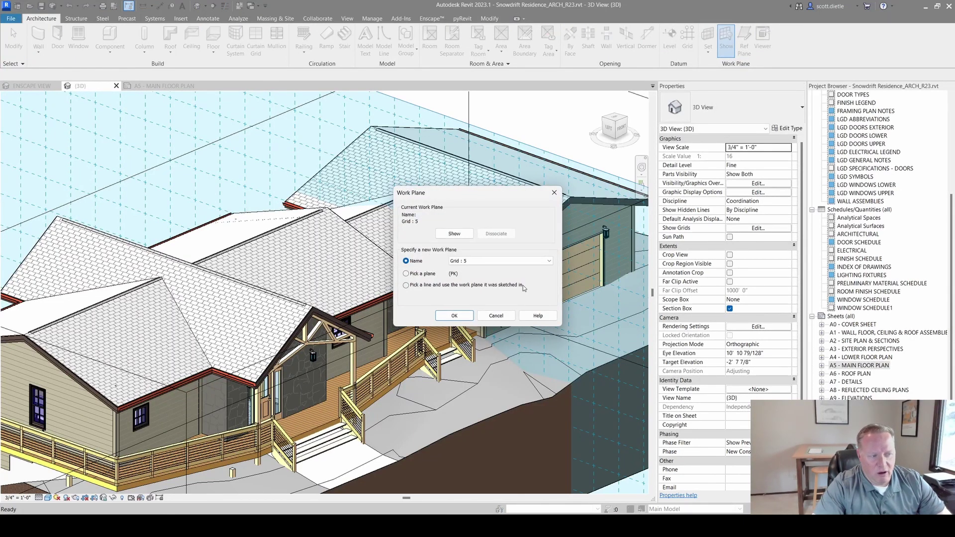
click(455, 261)
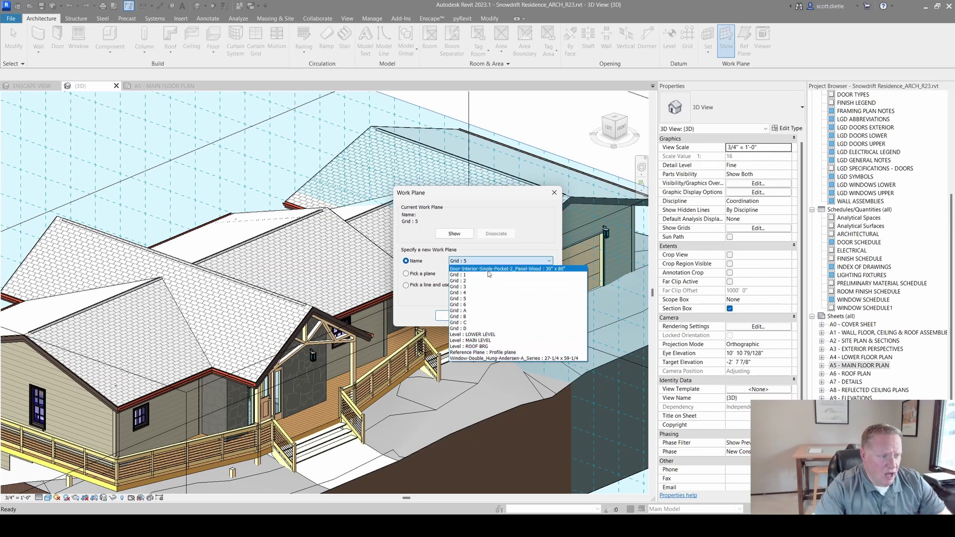
click(427, 273)
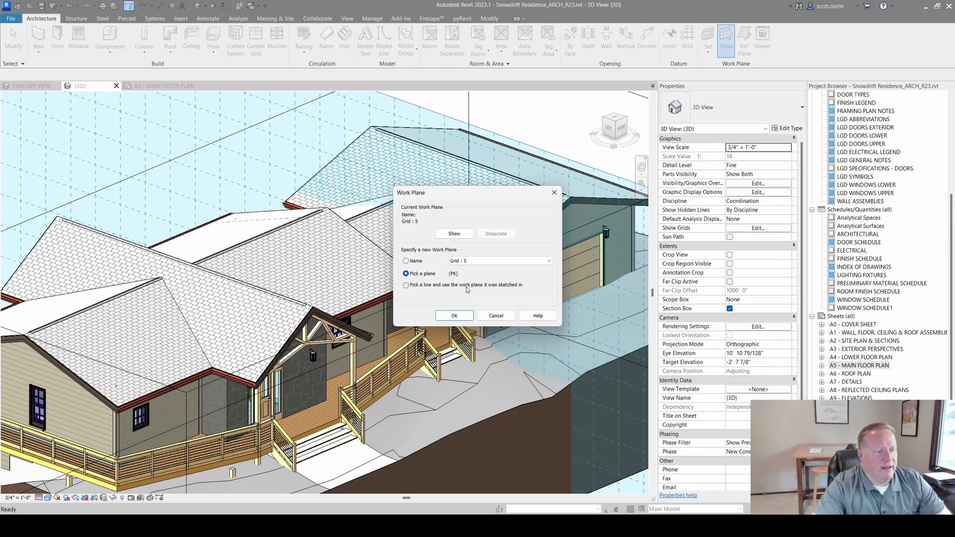
click(454, 316)
scroll(452, 372, up, 2)
middle_drag(452, 371, 377, 333)
scroll(409, 362, down, 5)
key(Escape)
scroll(377, 332, up, 5)
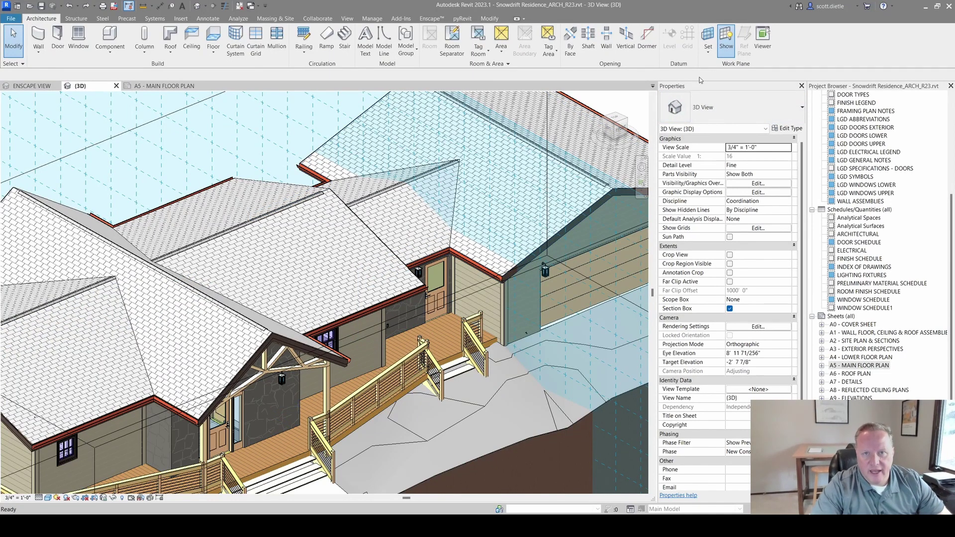
Set the work plane to Level : MAIN LEVEL and view it from the front
click(707, 37)
click(498, 260)
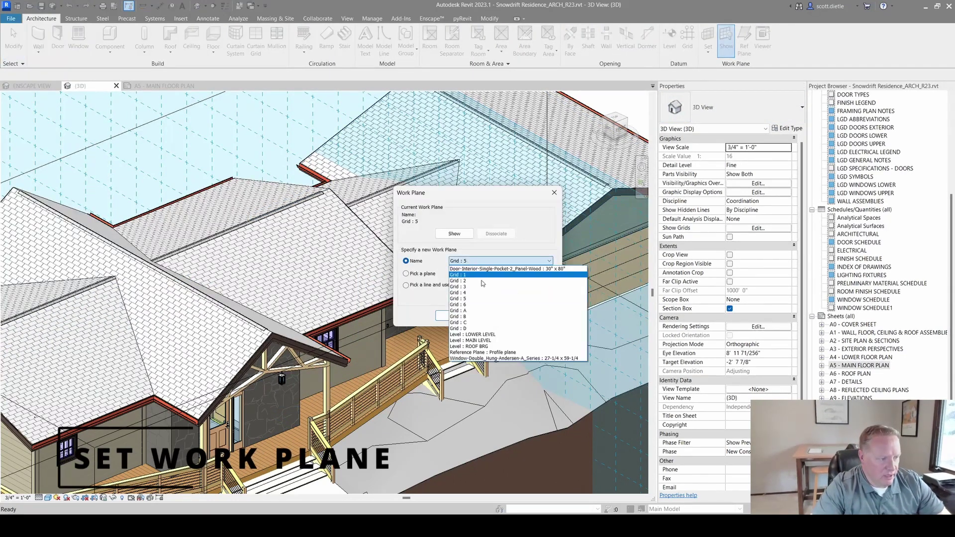
click(475, 340)
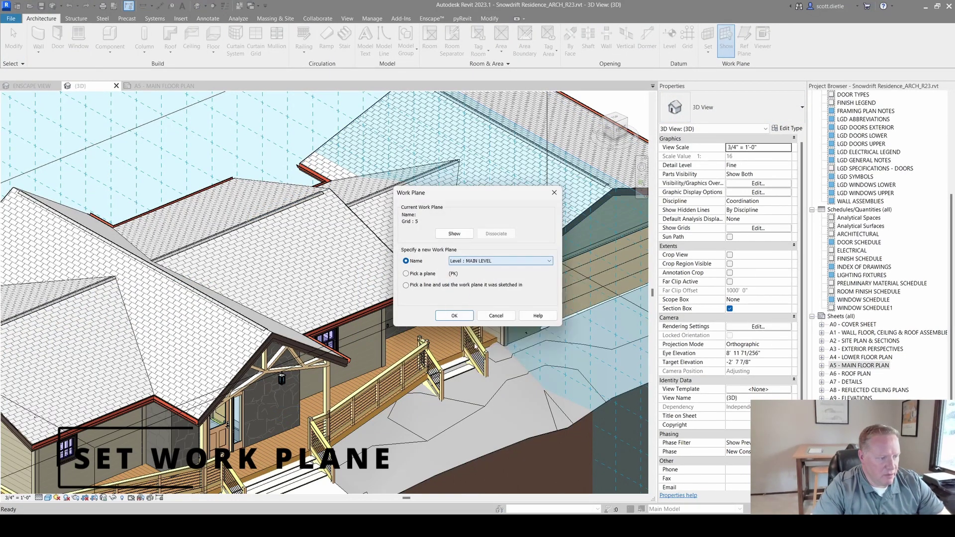
click(463, 317)
scroll(421, 328, up, 4)
scroll(420, 329, down, 6)
shift+middle_drag(420, 329, 521, 277)
key(Escape)
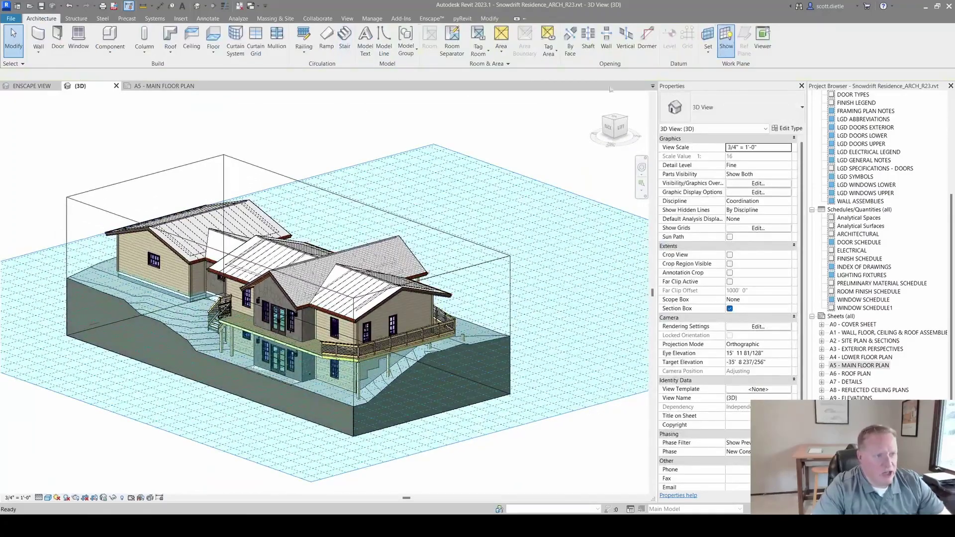
Hide the work plane grid and then show it again
click(723, 48)
click(708, 58)
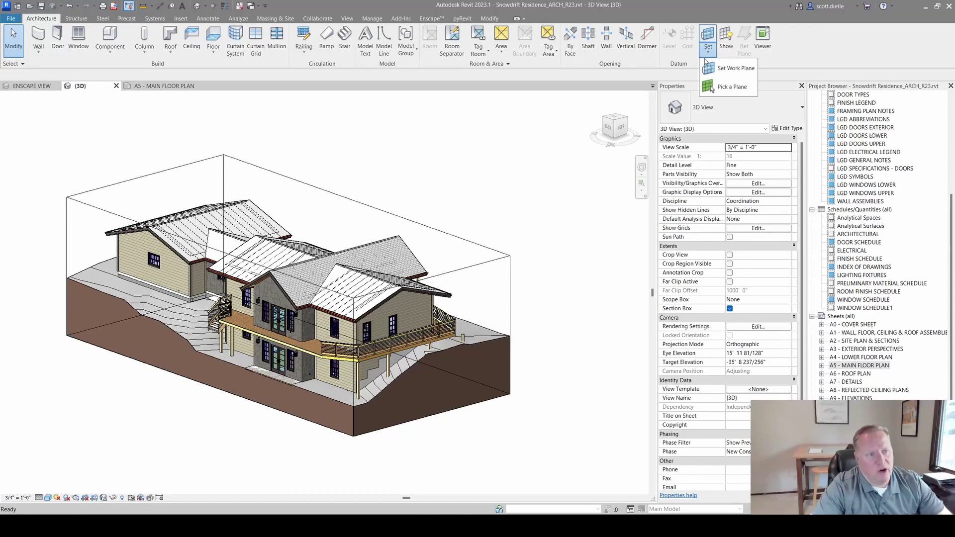
click(724, 66)
key(Return)
Set the work plane to Level : LOWER LEVEL and deselect its grid
click(713, 52)
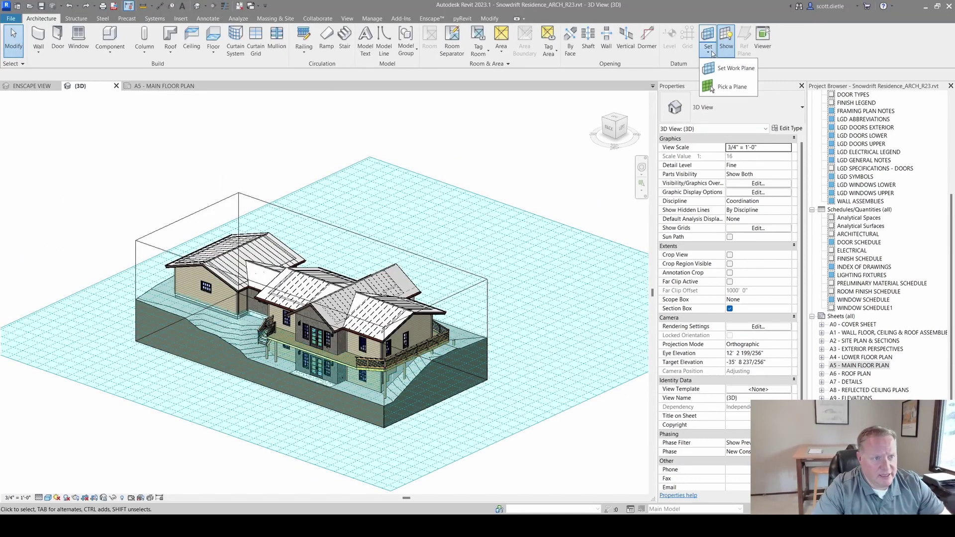
click(724, 68)
click(499, 260)
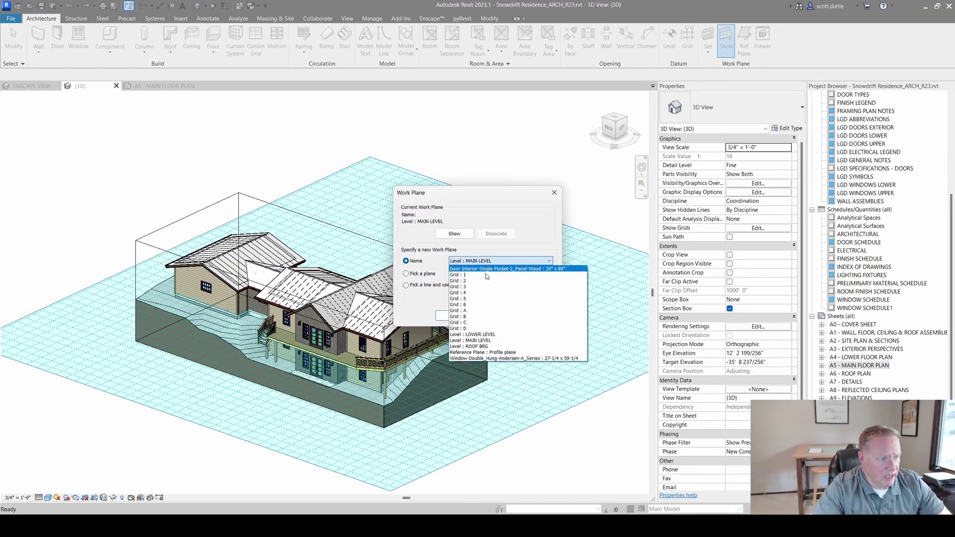
click(492, 338)
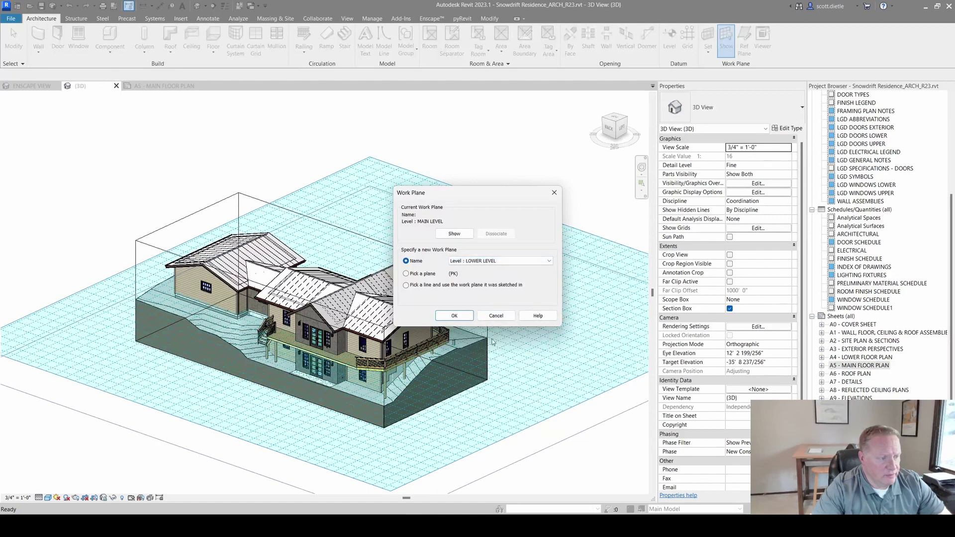
click(454, 315)
key(Escape)
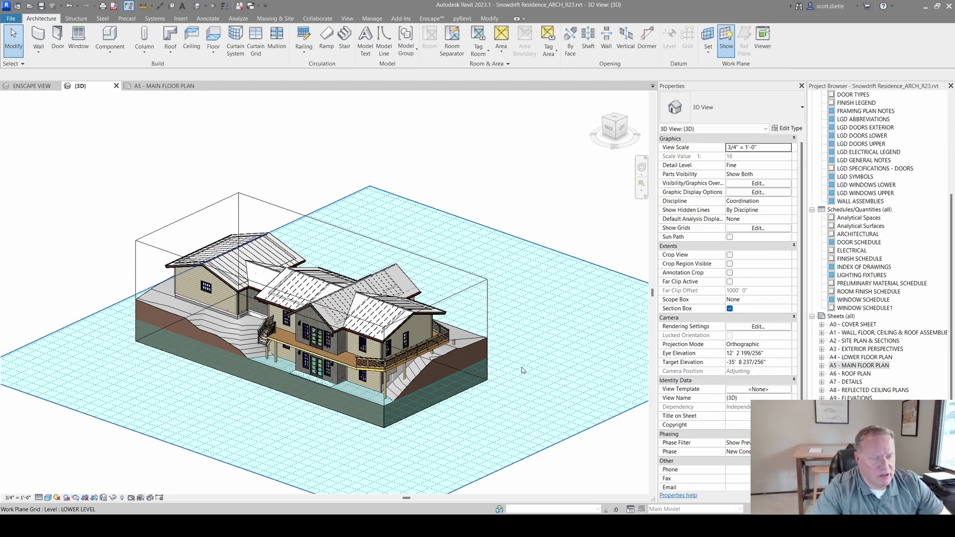
Pick the gable wall face as the work plane and orbit to face its grid
click(706, 34)
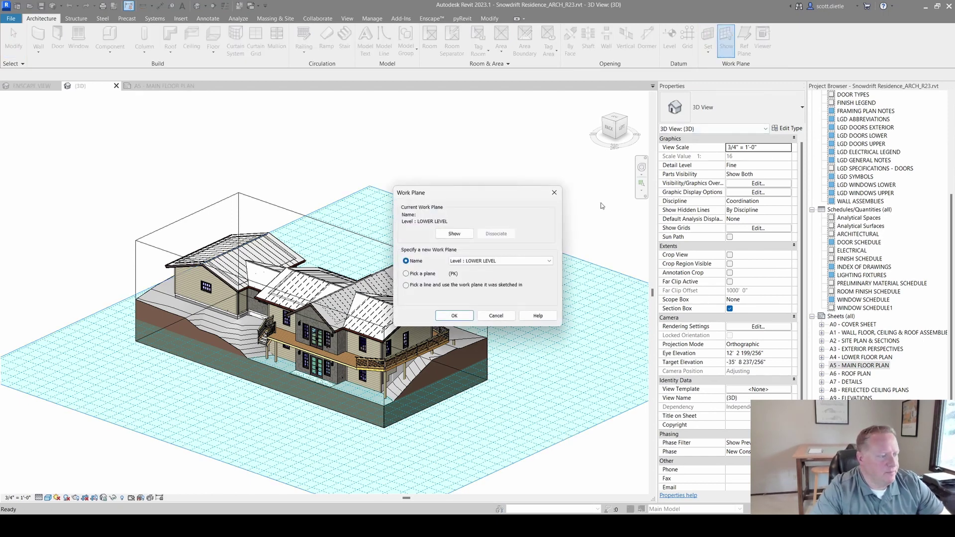
click(453, 316)
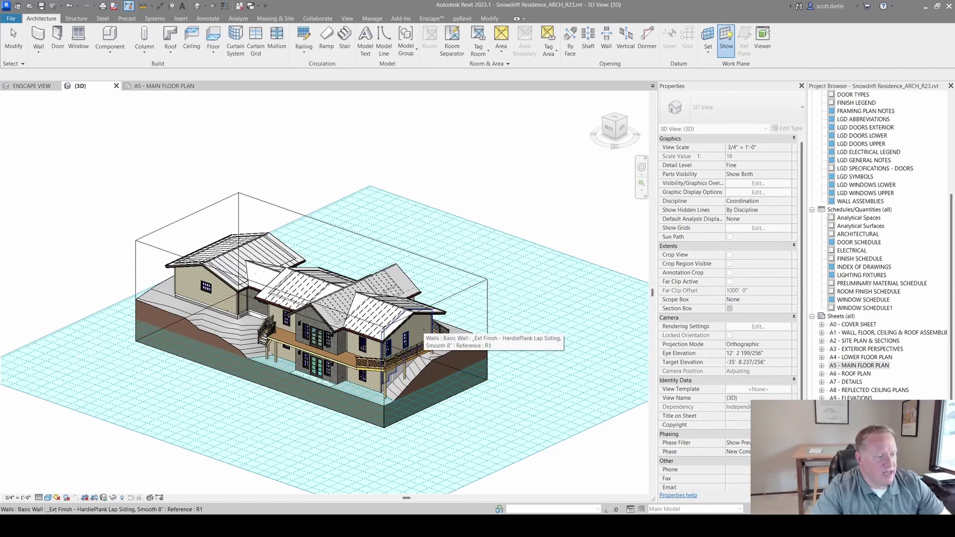
click(424, 330)
scroll(416, 341, up, 5)
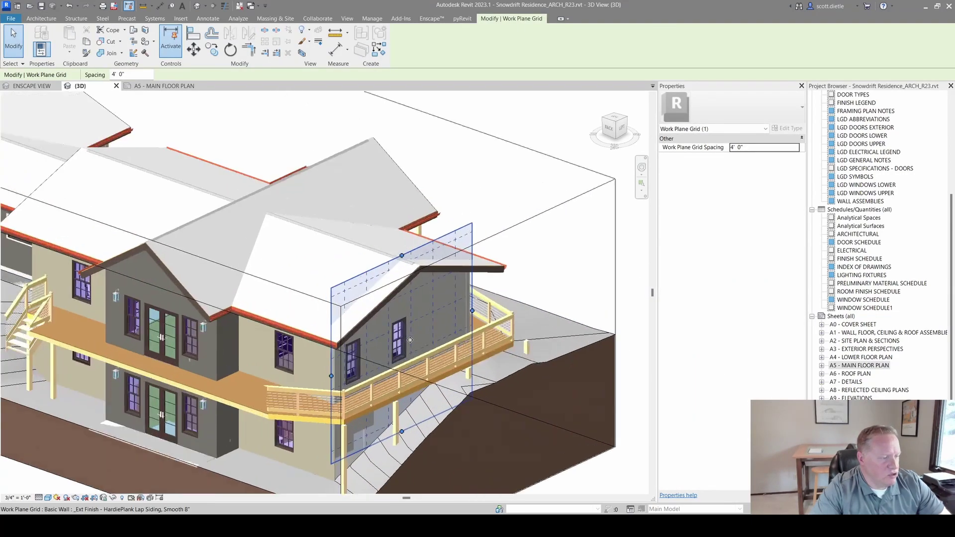
shift+middle_drag(417, 346, 386, 319)
key(Escape)
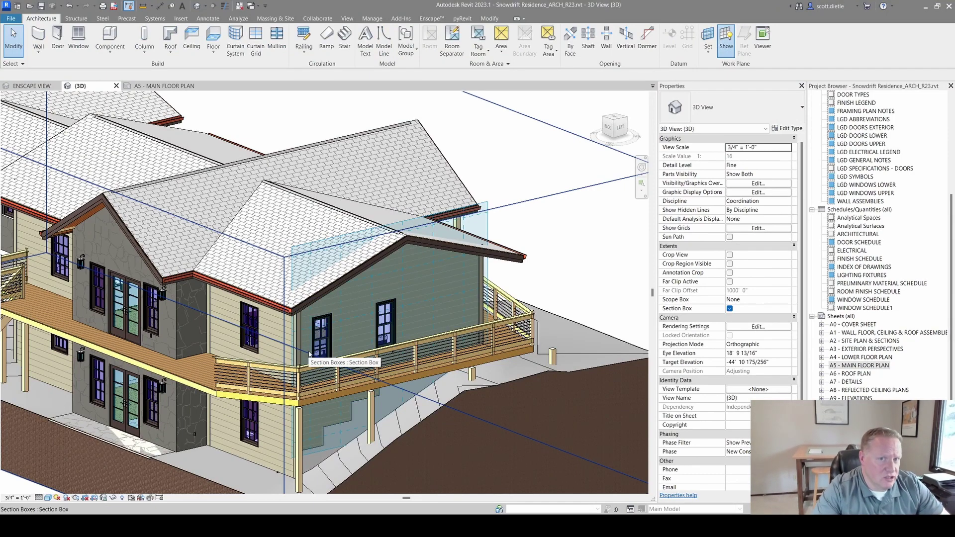
From a lower, closer view, pick the gable end wall as the work plane again
shift+middle_drag(310, 354, 498, 209)
click(708, 49)
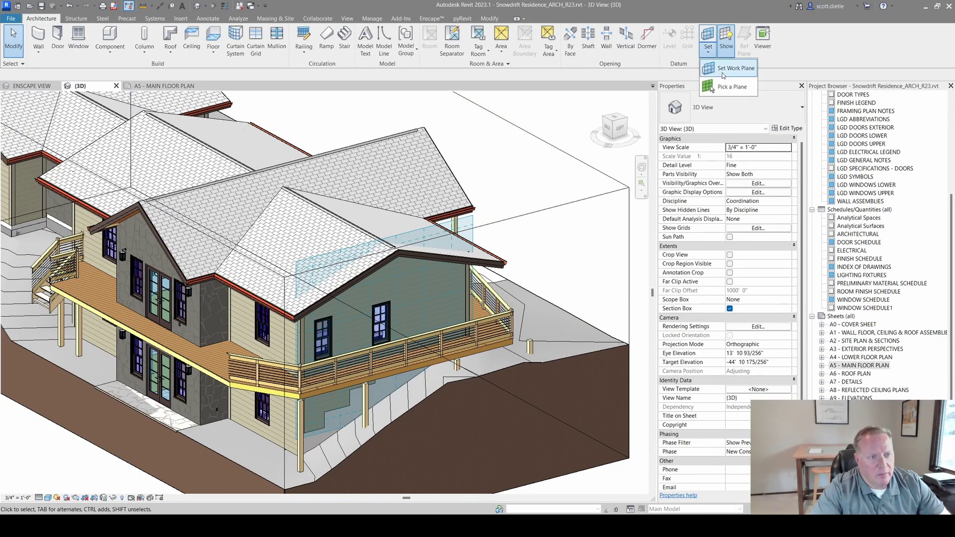
click(721, 86)
shift+middle_drag(557, 185, 489, 273)
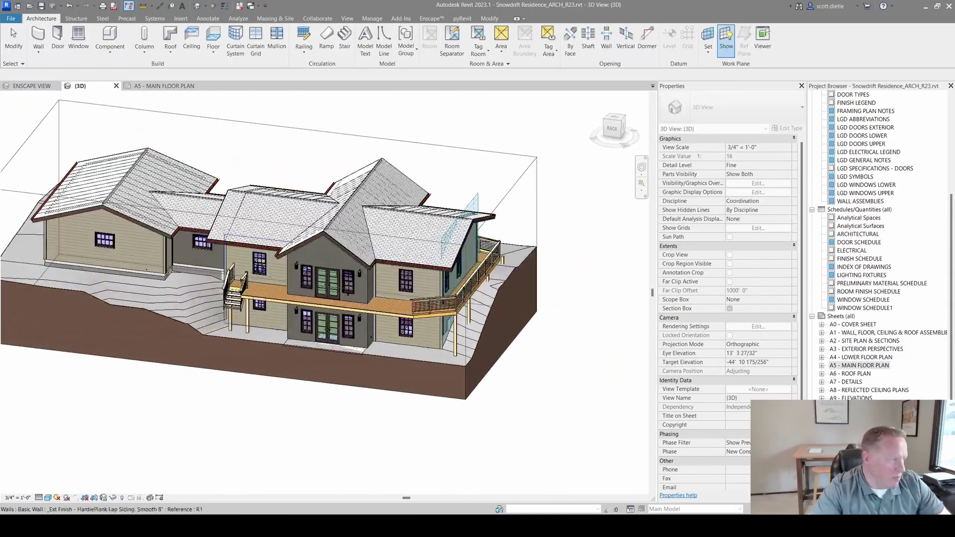
click(136, 260)
shift+middle_drag(136, 260, 429, 323)
scroll(319, 194, up, 5)
key(Escape)
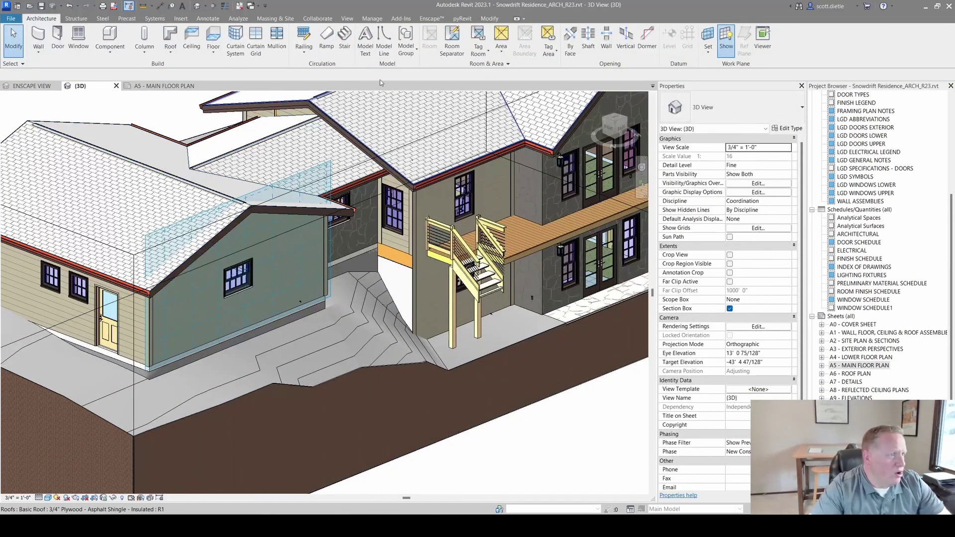
click(110, 51)
click(125, 89)
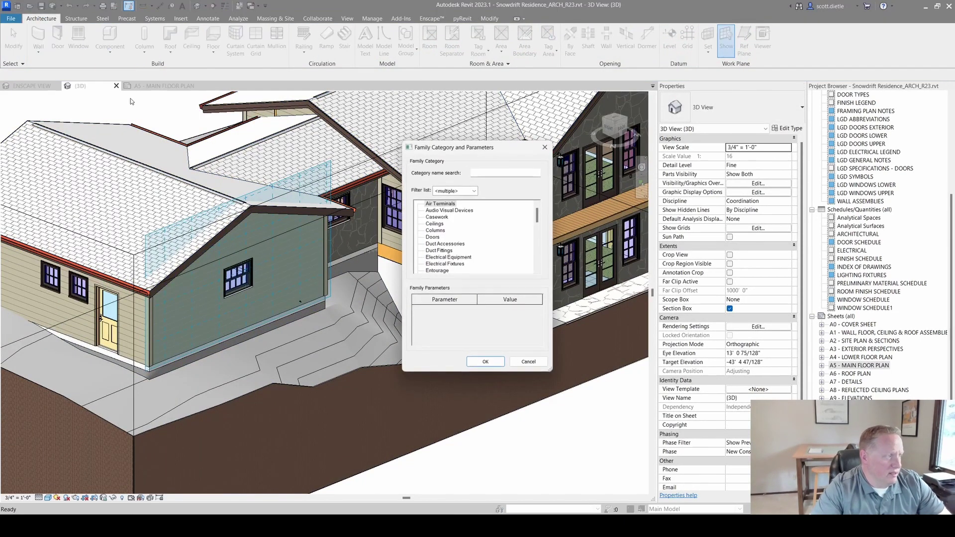
scroll(479, 262, down, 1)
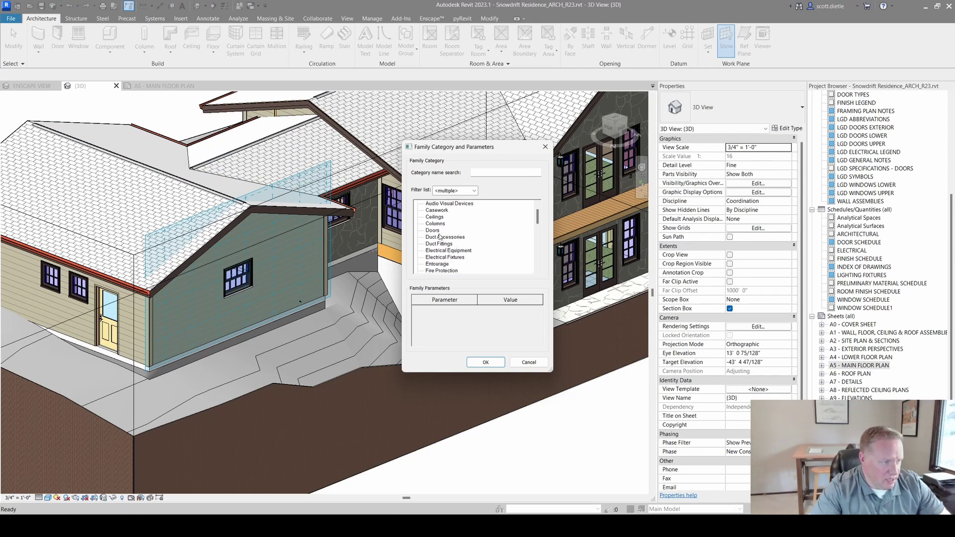
click(473, 362)
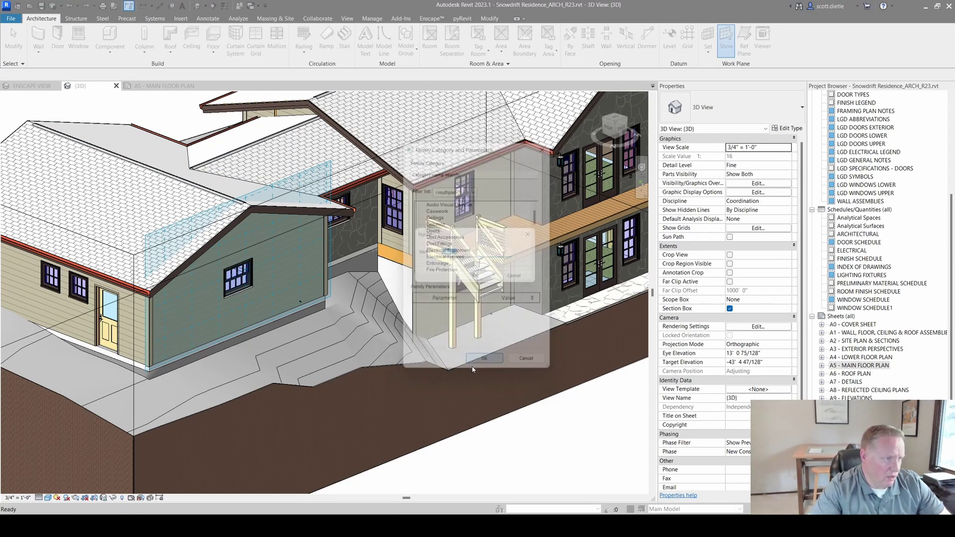
click(478, 278)
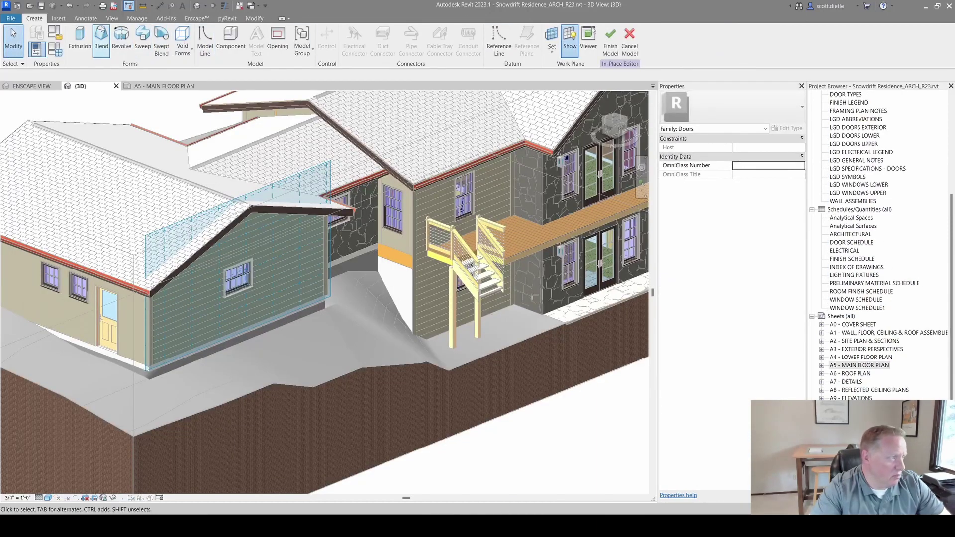
click(79, 37)
click(259, 242)
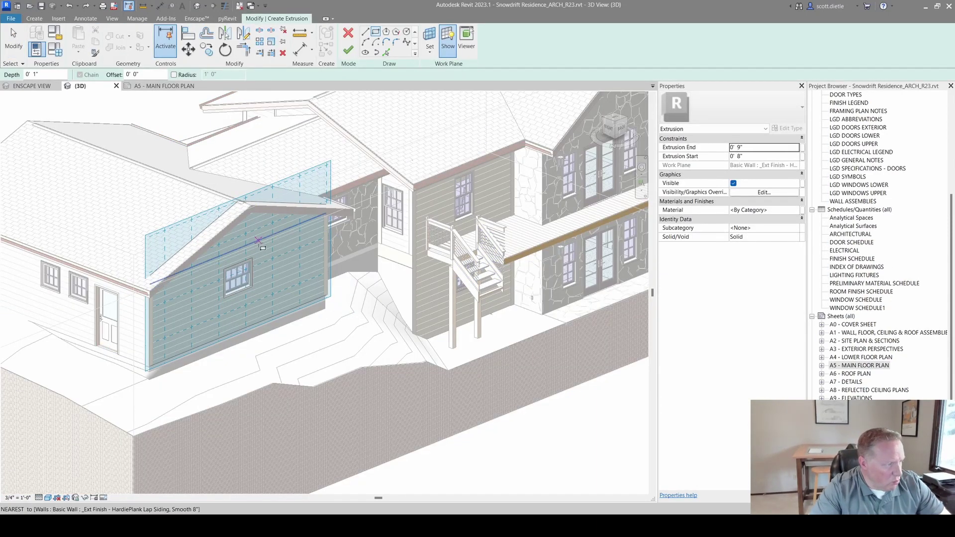
click(292, 280)
click(283, 267)
click(311, 291)
key(Escape)
key(Escape)
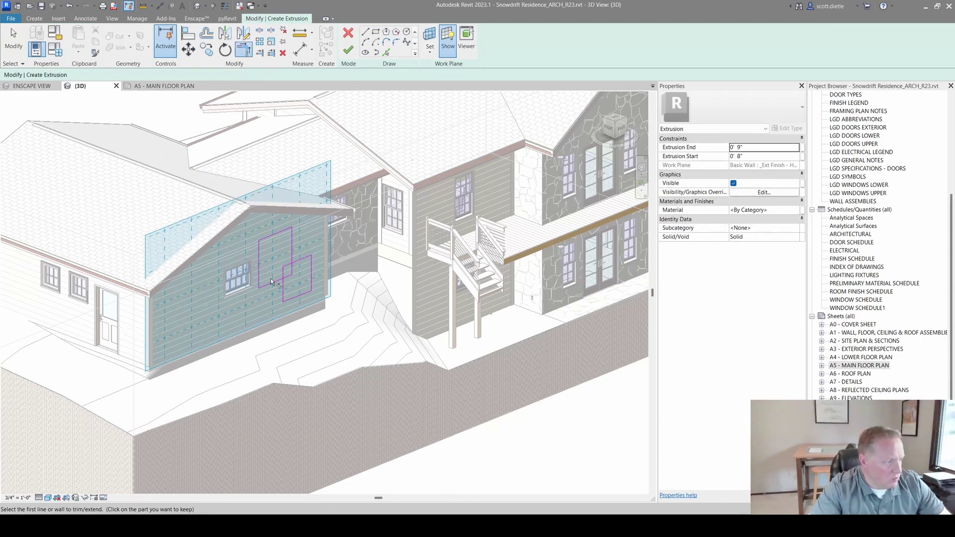
click(283, 287)
click(271, 283)
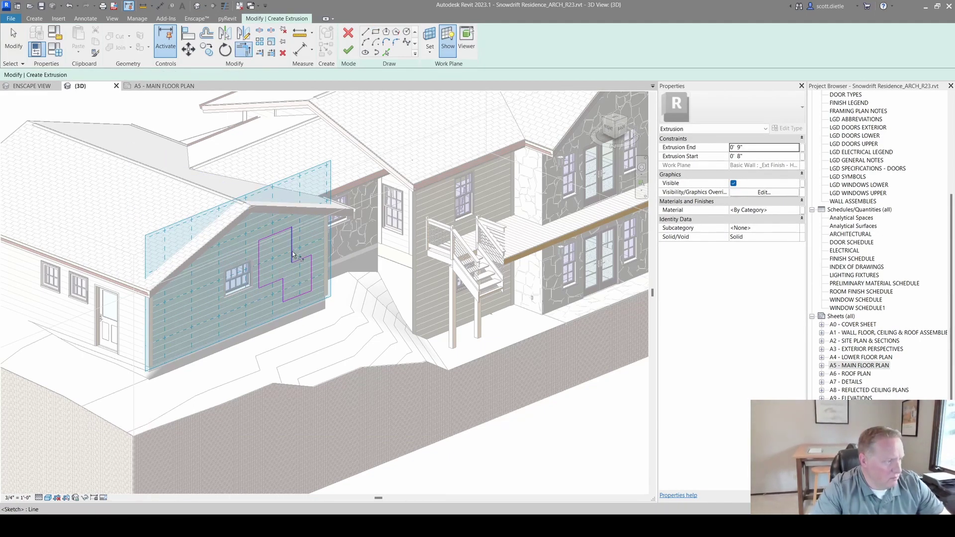
click(292, 252)
click(304, 258)
key(Escape)
click(349, 51)
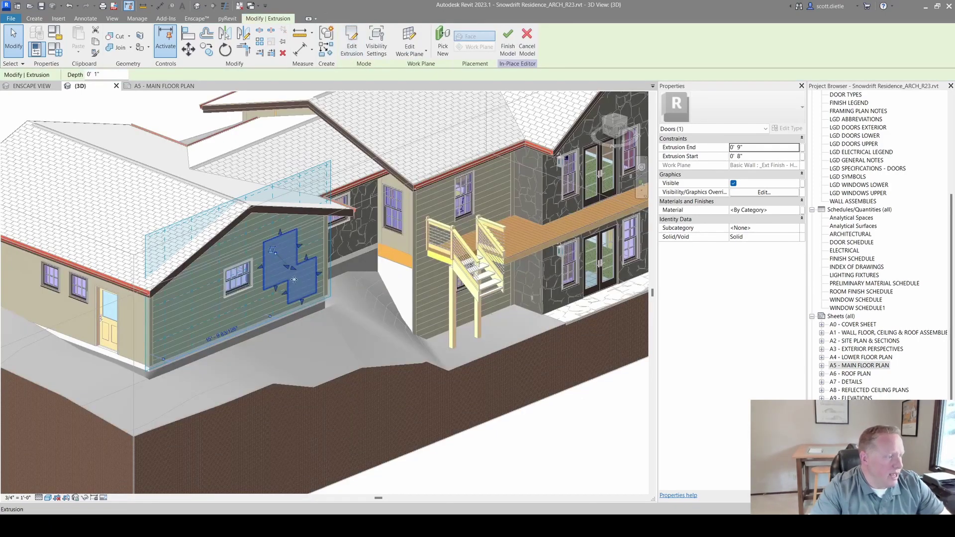
key(Escape)
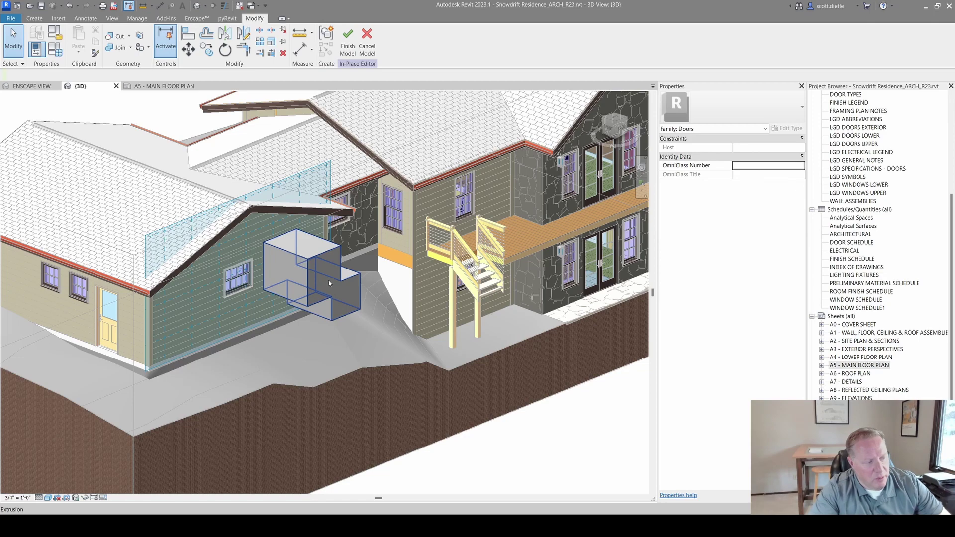
click(302, 277)
key(Delete)
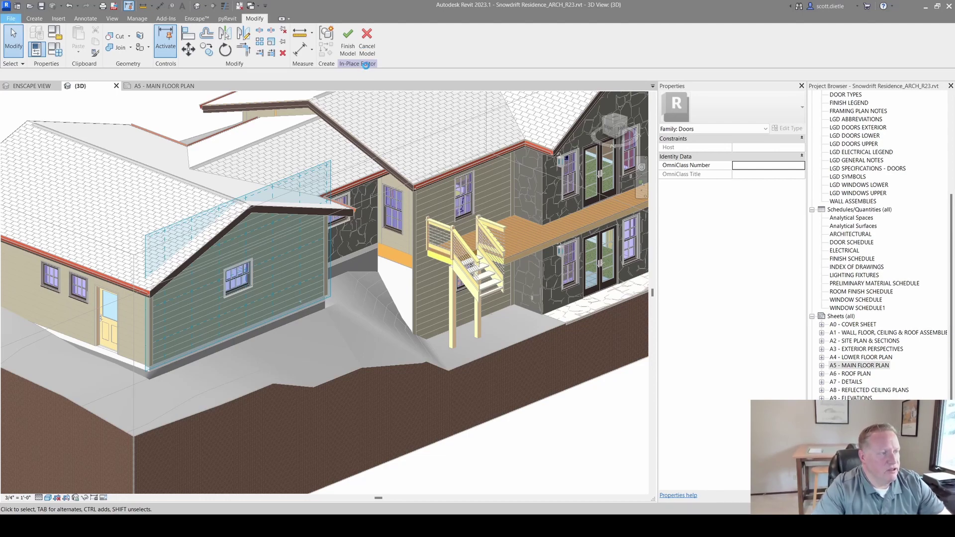
click(367, 43)
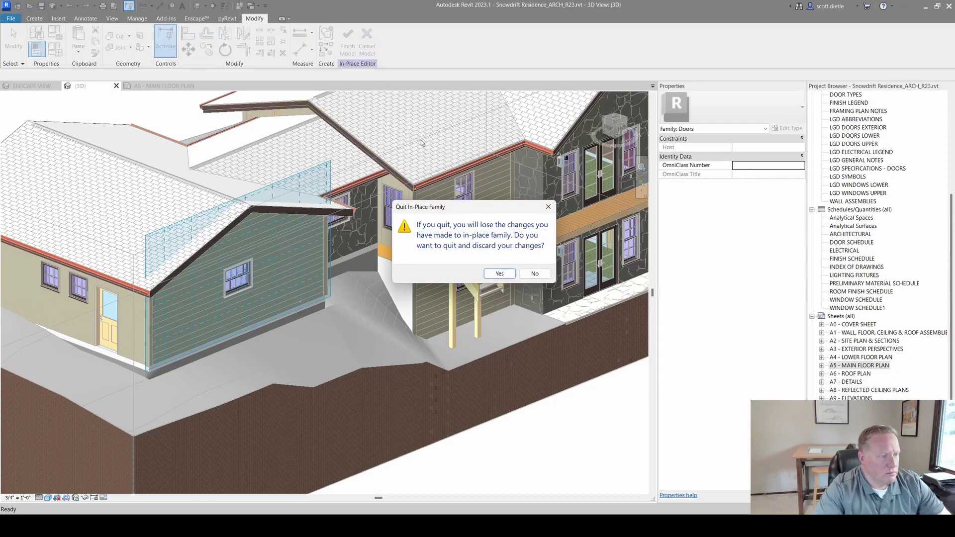
click(506, 276)
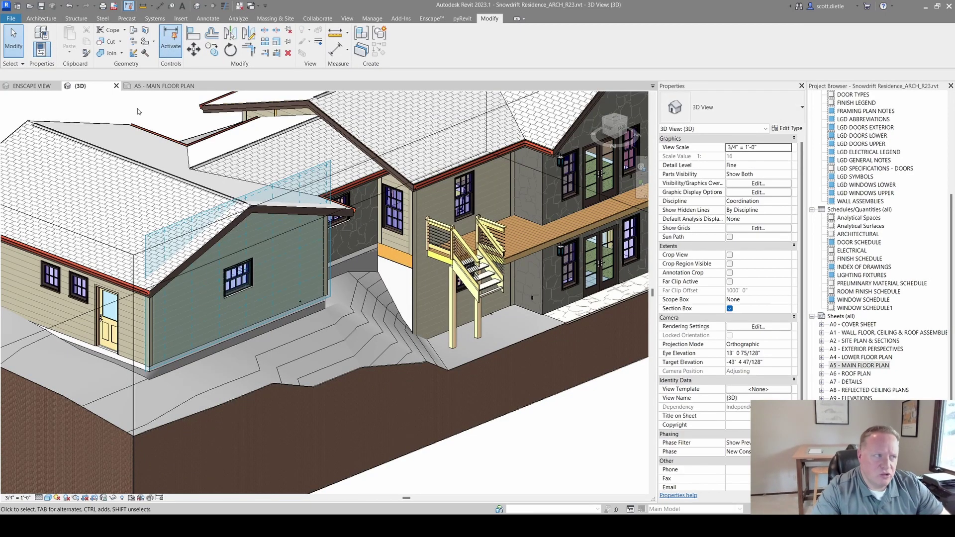
Pick the sloped garage roof face as the work plane and orbit to view its tilted grid
click(41, 18)
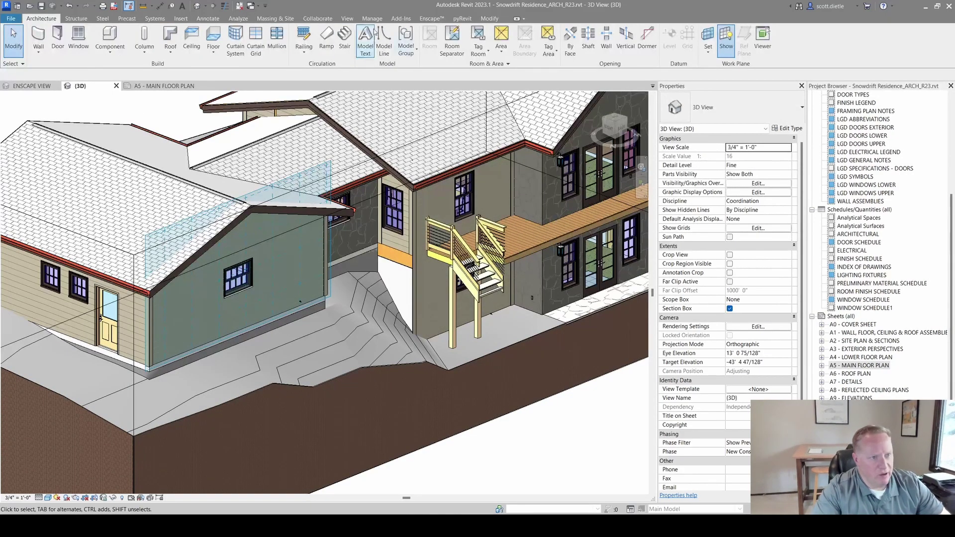
click(708, 49)
click(722, 91)
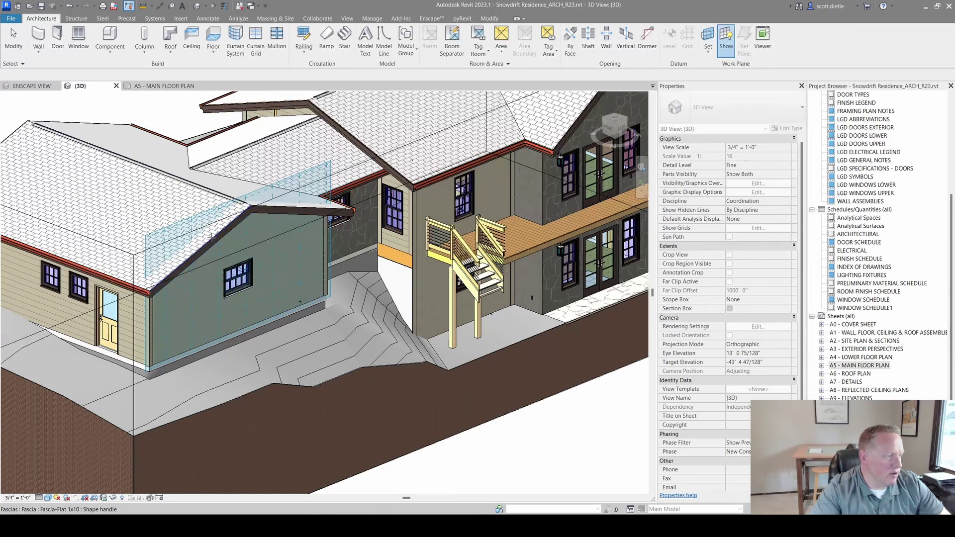
scroll(217, 244, up, 2)
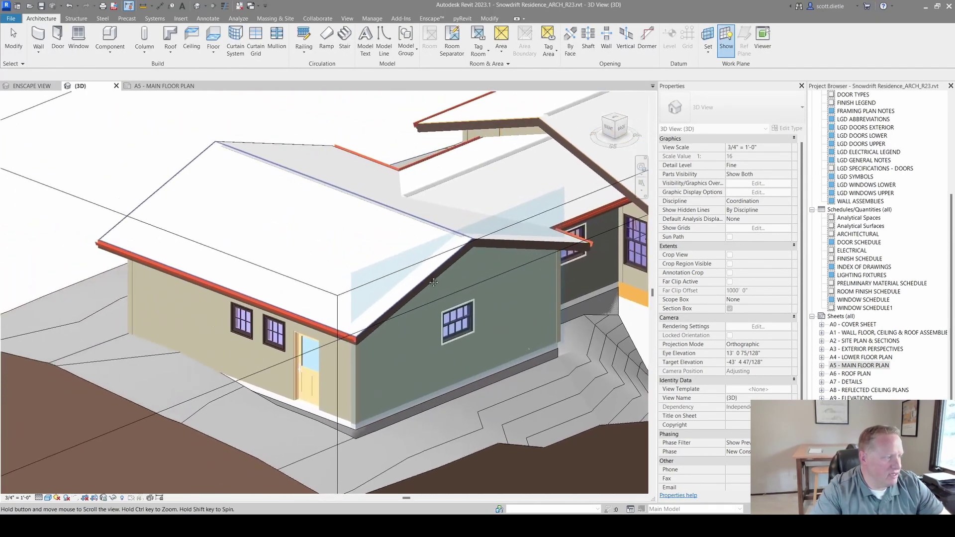
scroll(214, 219, down, 2)
scroll(210, 194, up, 5)
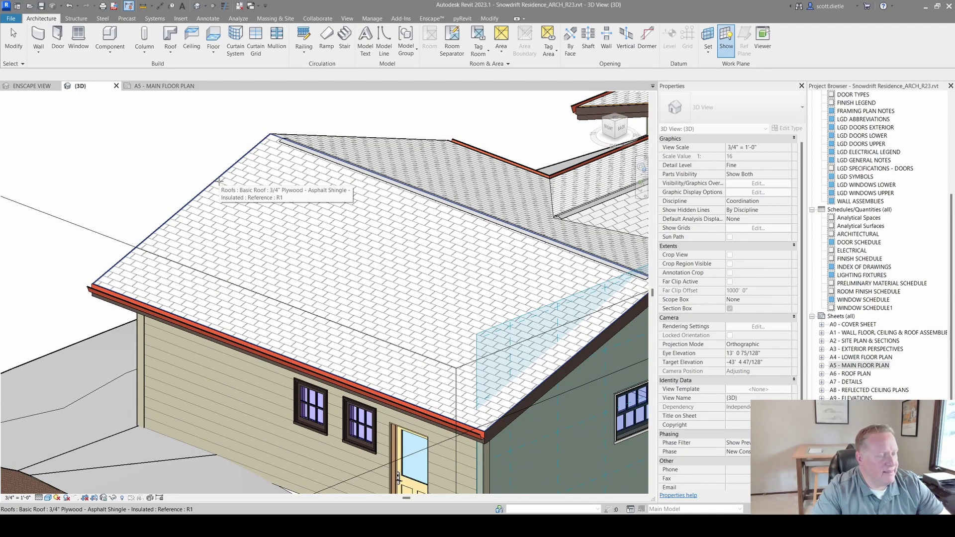
click(219, 181)
scroll(248, 194, down, 5)
shift+middle_drag(273, 203, 569, 136)
click(569, 136)
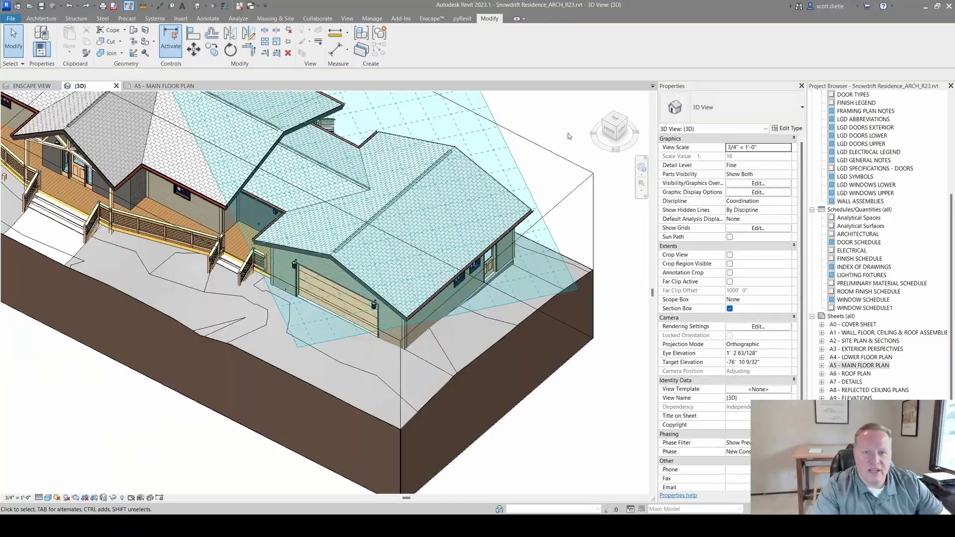
Rotate the roof work plane grid with RO about a roof-edge intersection to align with the roof edge
click(508, 166)
key(r)
key(o)
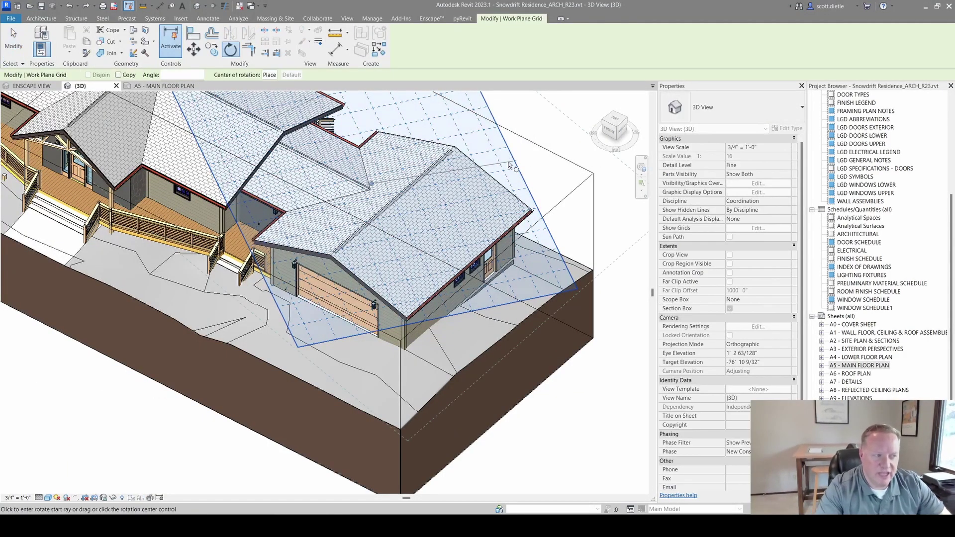
drag(379, 193, 434, 219)
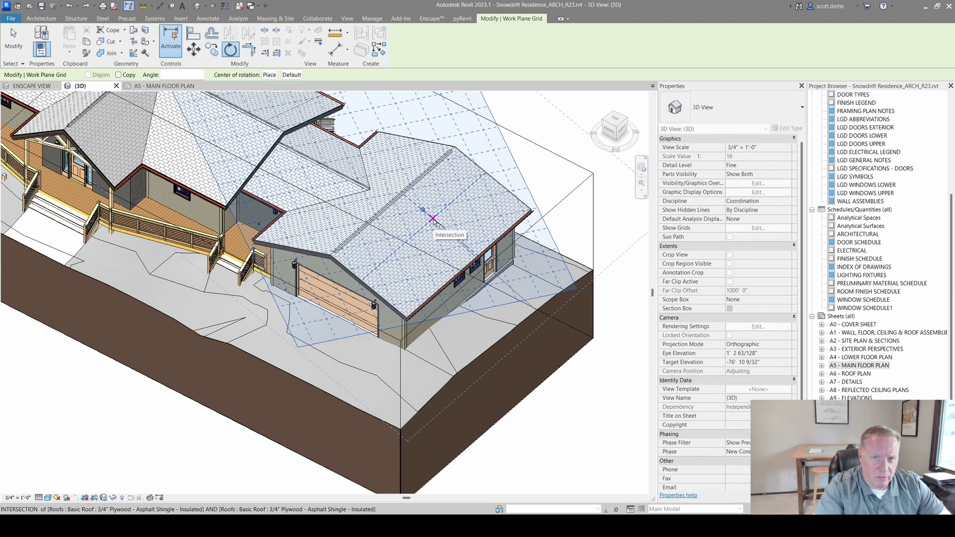
click(470, 308)
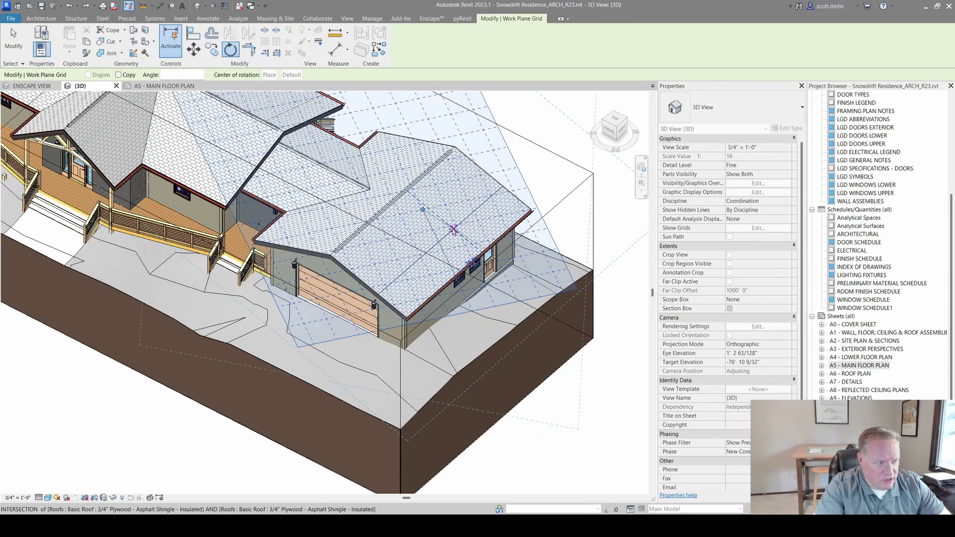
scroll(456, 234, up, 6)
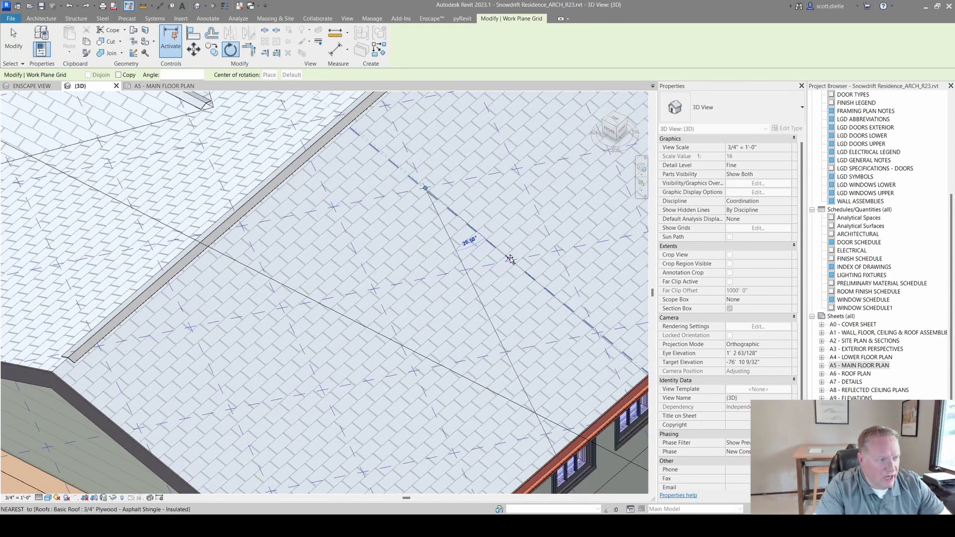
click(510, 259)
scroll(476, 280, down, 6)
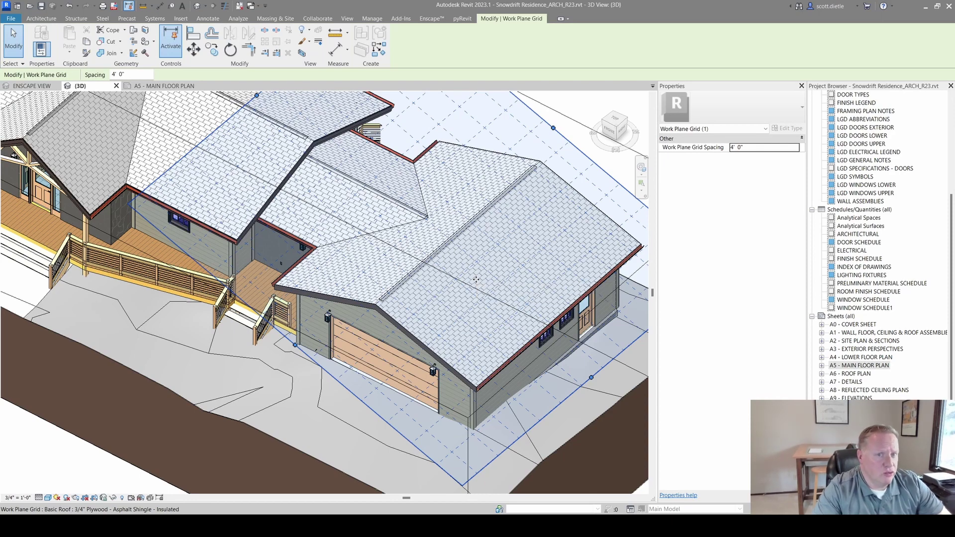
key(Escape)
scroll(470, 278, down, 3)
shift+middle_drag(358, 315, 398, 239)
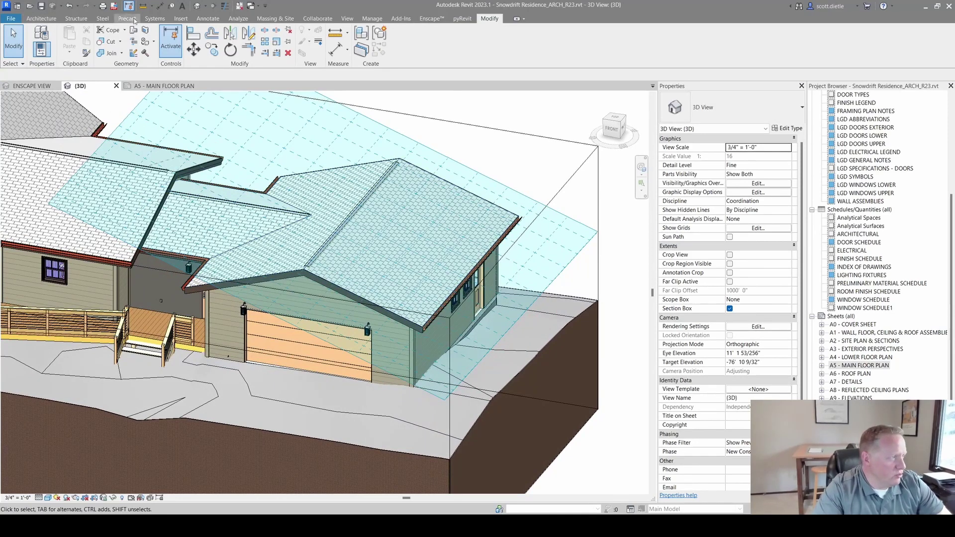
Start an in-place Mechanical Equipment model, keeping the name Mechanical Equipment 1
click(42, 18)
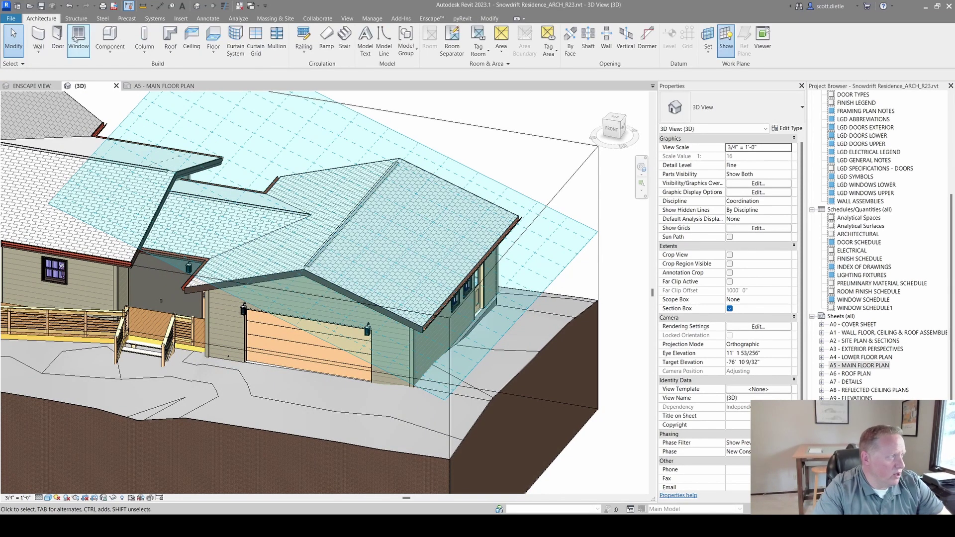
click(110, 51)
click(124, 79)
scroll(473, 239, down, 3)
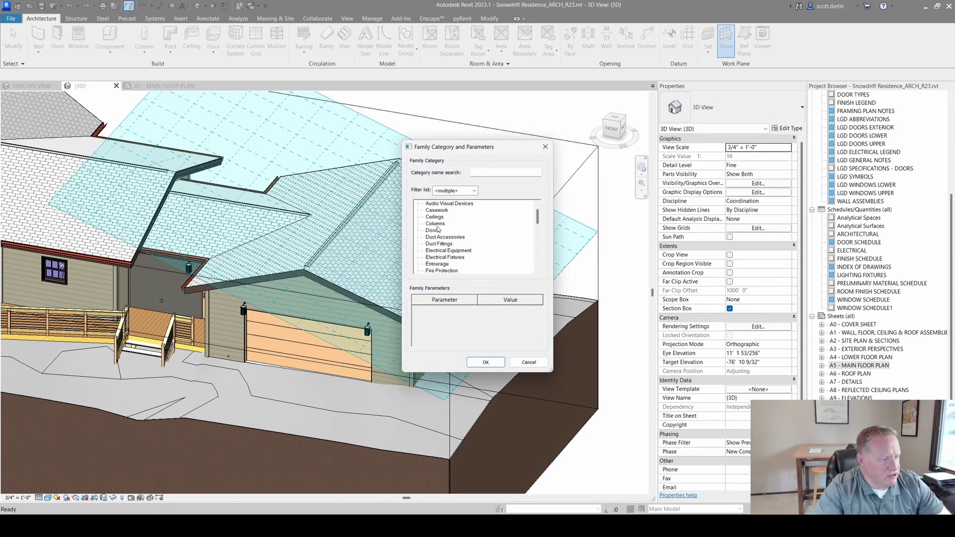
scroll(472, 238, down, 3)
click(450, 264)
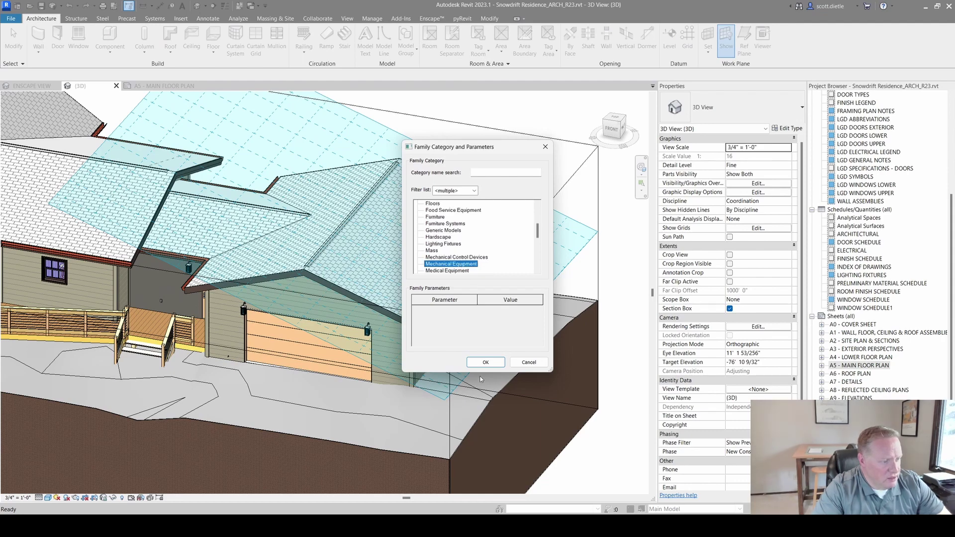
click(485, 362)
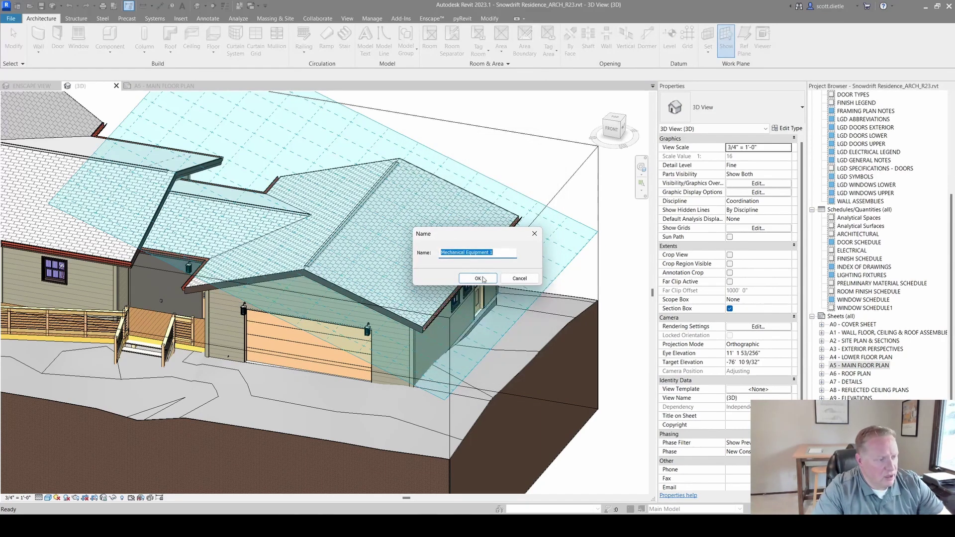
click(480, 278)
Sketch a closed L-shaped extrusion outline on the sloped roof and finish the extrusion
click(91, 41)
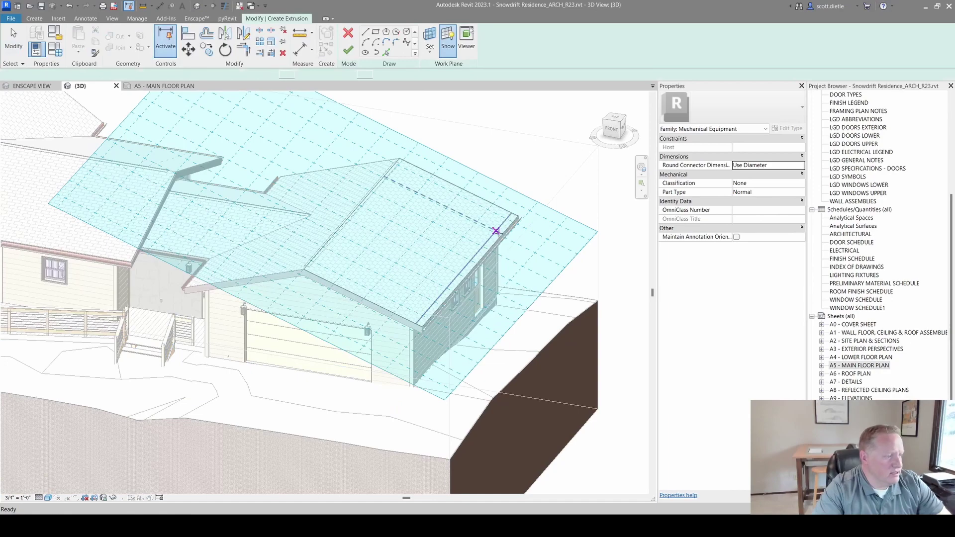
click(373, 240)
click(393, 218)
click(434, 238)
click(420, 253)
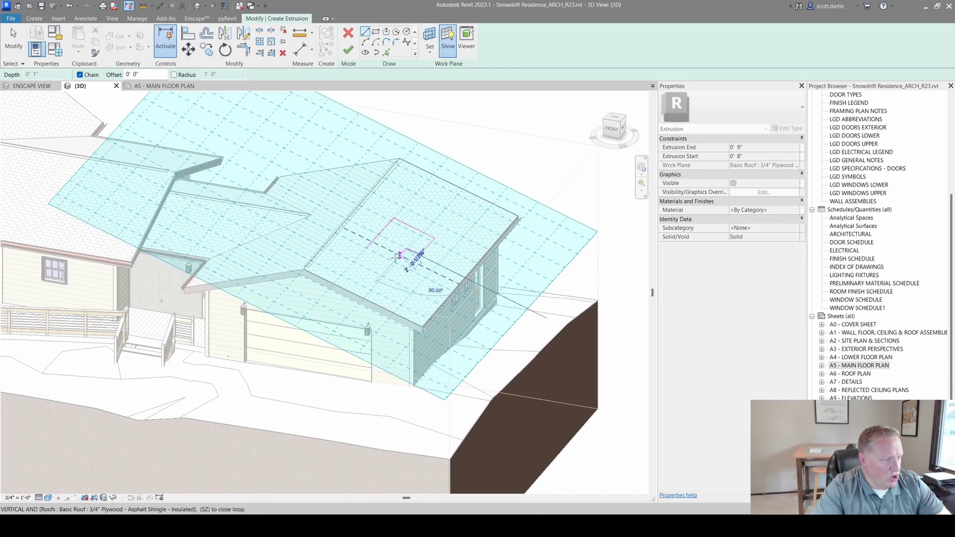
click(405, 247)
click(392, 264)
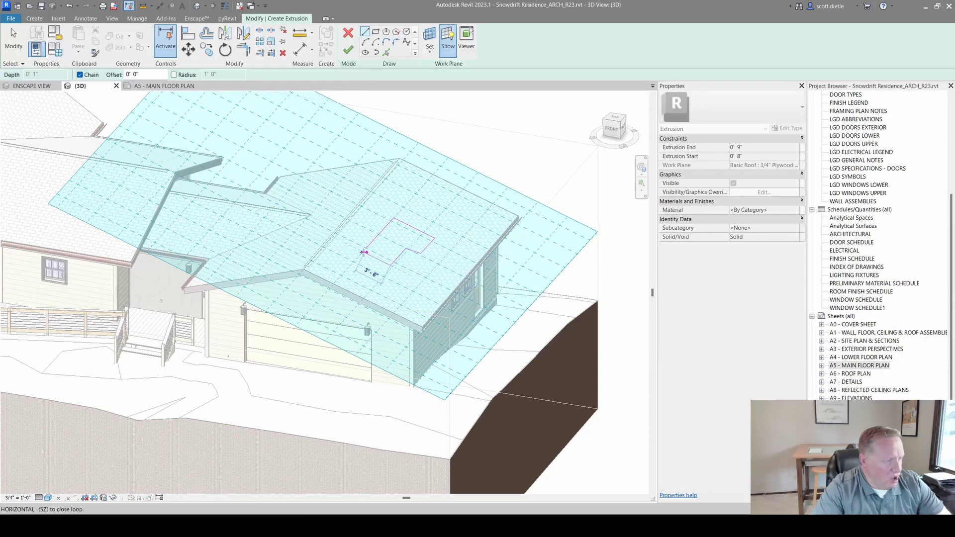
click(365, 250)
key(Escape)
key(Escape)
click(348, 50)
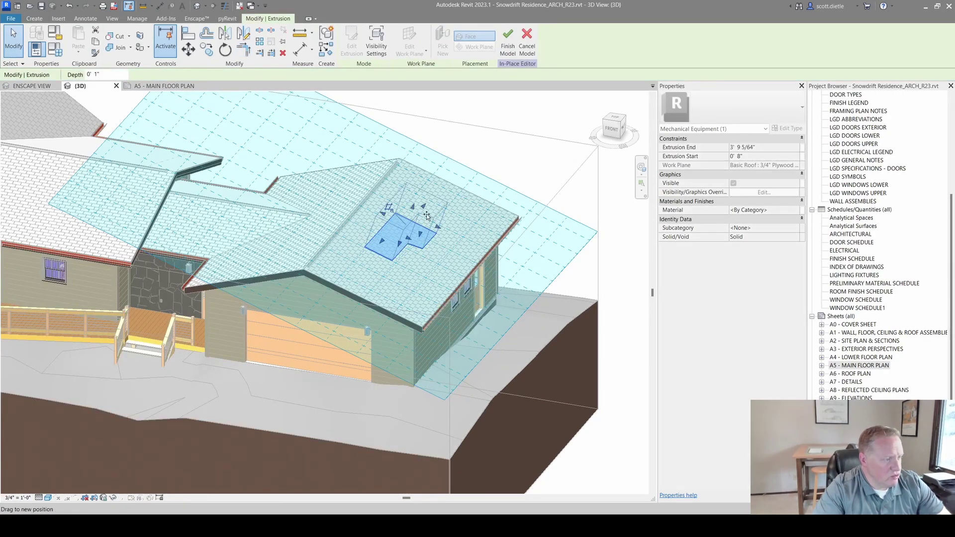
Raise the L-shaped extrusion's top and set its Extrusion Start to 0' 0"
drag(405, 242, 403, 197)
shift+middle_drag(402, 196, 424, 211)
key(Escape)
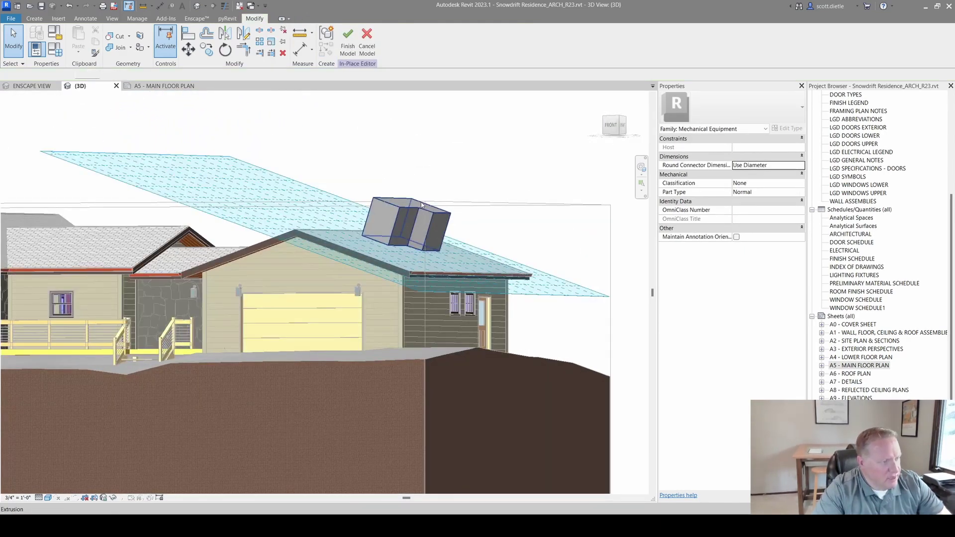
click(421, 202)
click(785, 157)
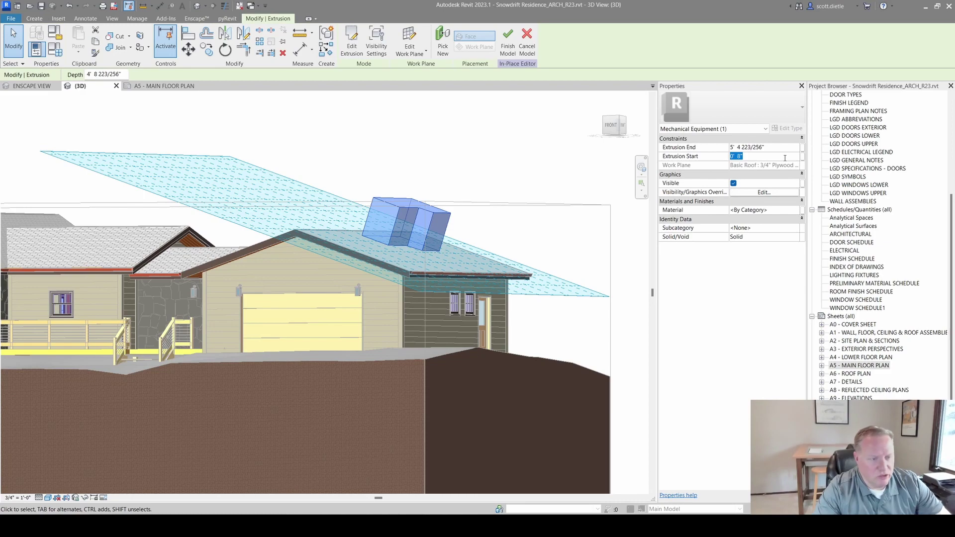
text(0)
shift+middle_drag(373, 260, 352, 297)
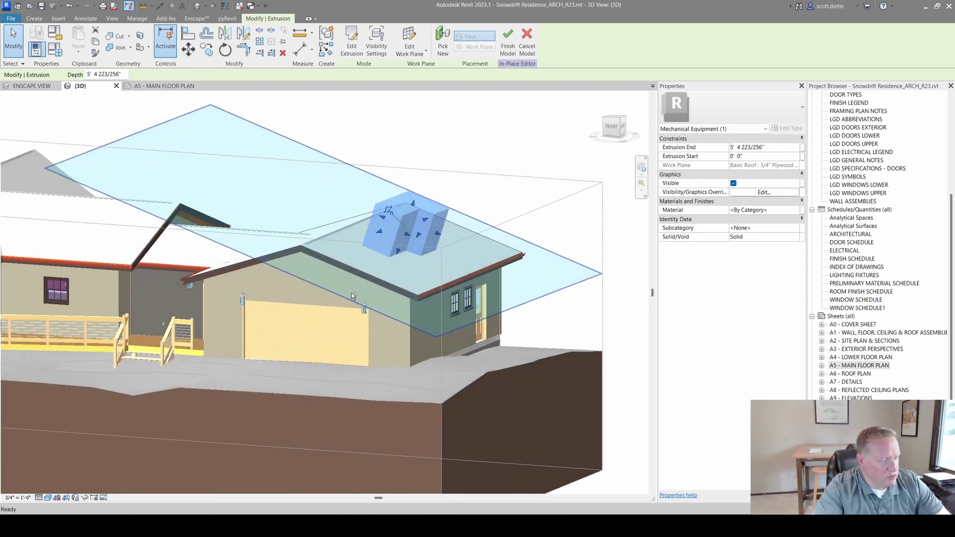
key(Escape)
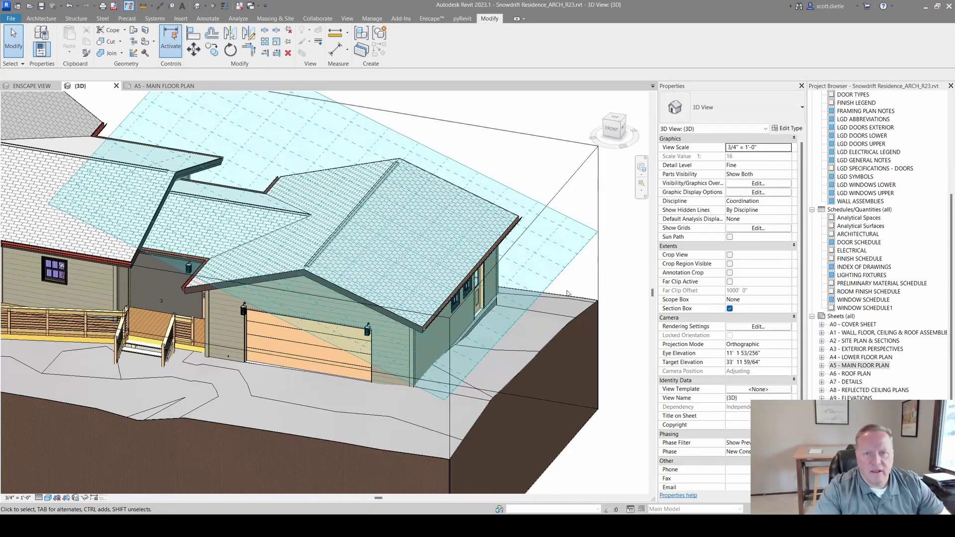
Open the Workplane Viewer for the roof plane, enlarge and orbit it, then close it
click(41, 19)
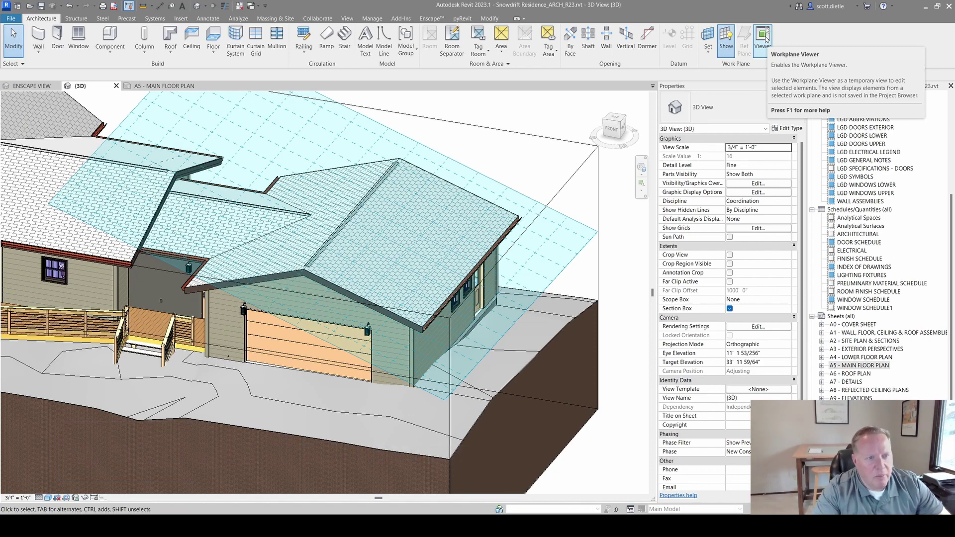
click(762, 39)
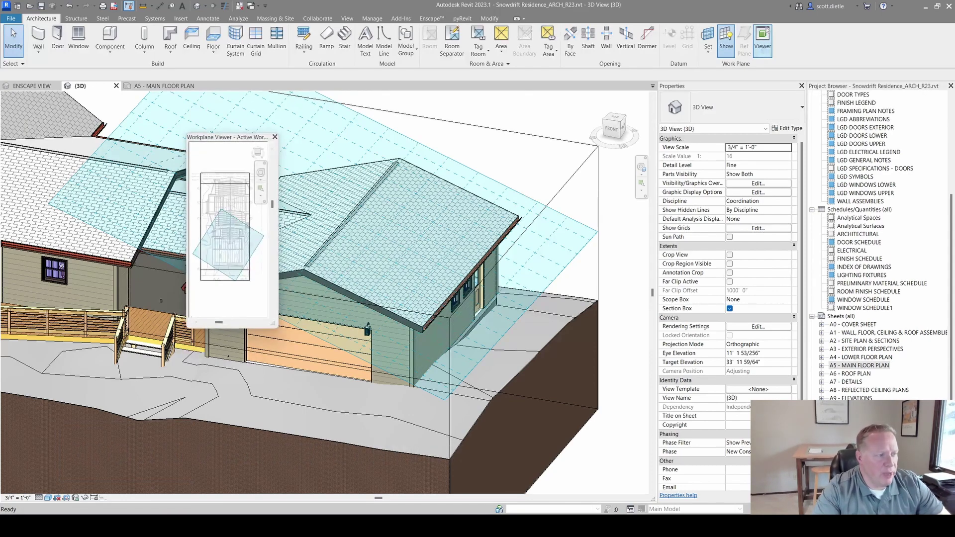
drag(277, 250, 417, 245)
drag(347, 138, 756, 106)
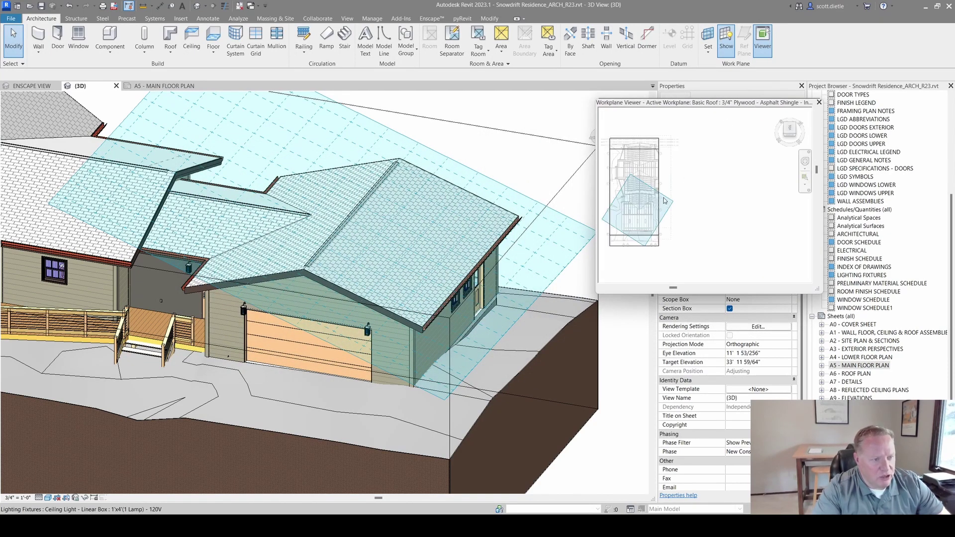
shift+middle_drag(706, 188, 734, 209)
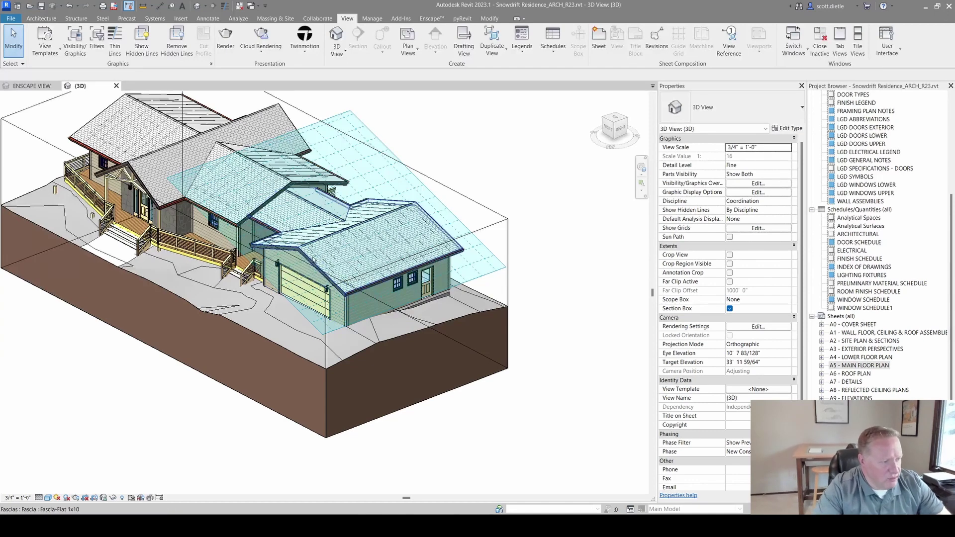
scroll(761, 52, up, 10)
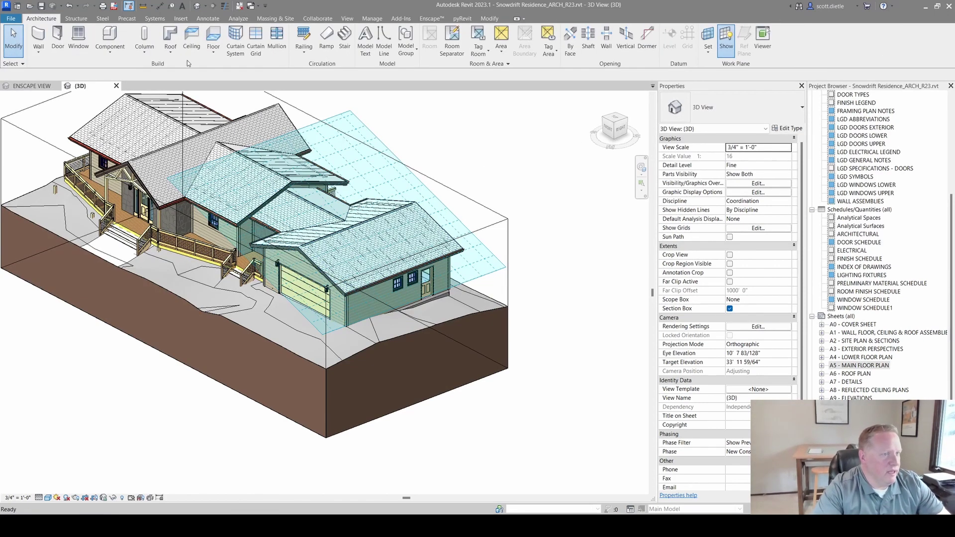
click(761, 50)
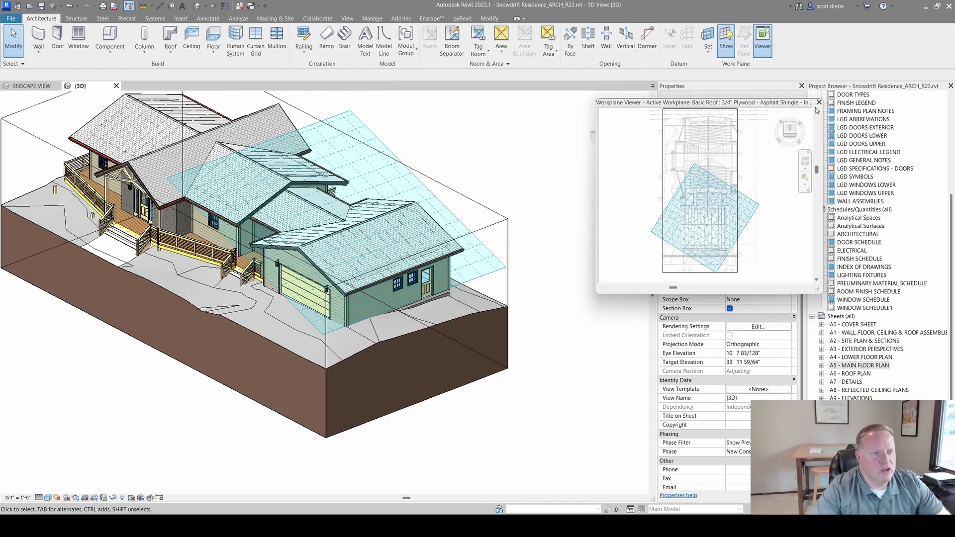
click(818, 103)
shift+middle_drag(497, 299, 532, 286)
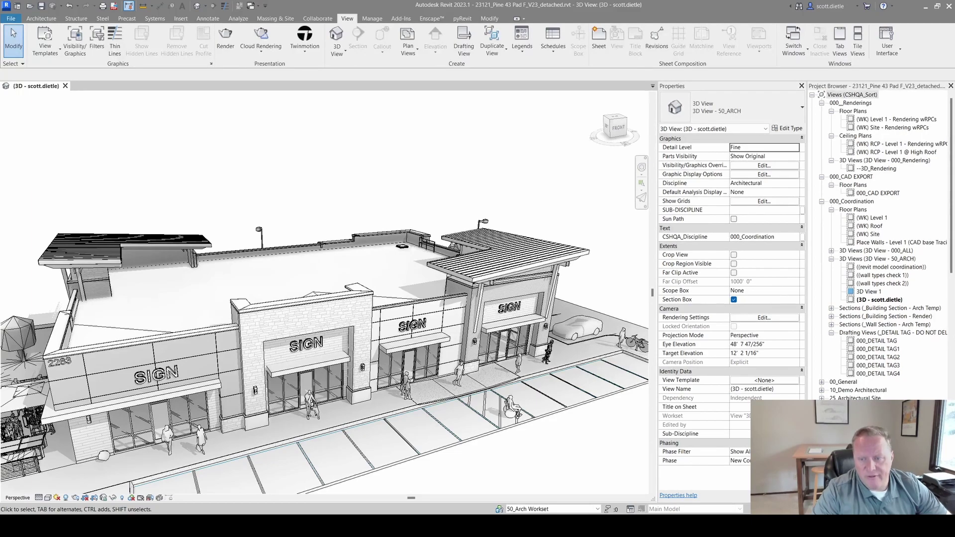
scroll(562, 350, down, 4)
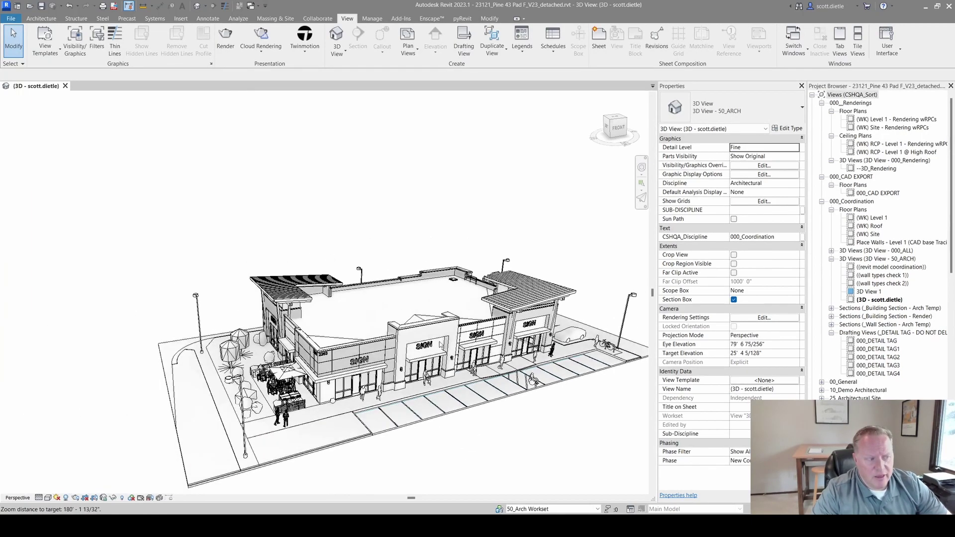
shift+middle_drag(425, 355, 404, 294)
scroll(404, 293, up, 5)
click(404, 292)
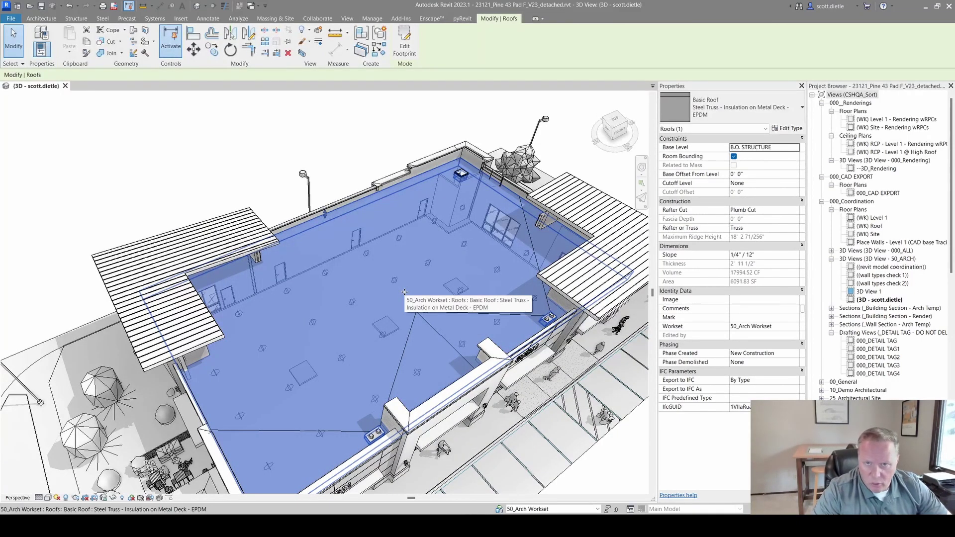
key(Escape)
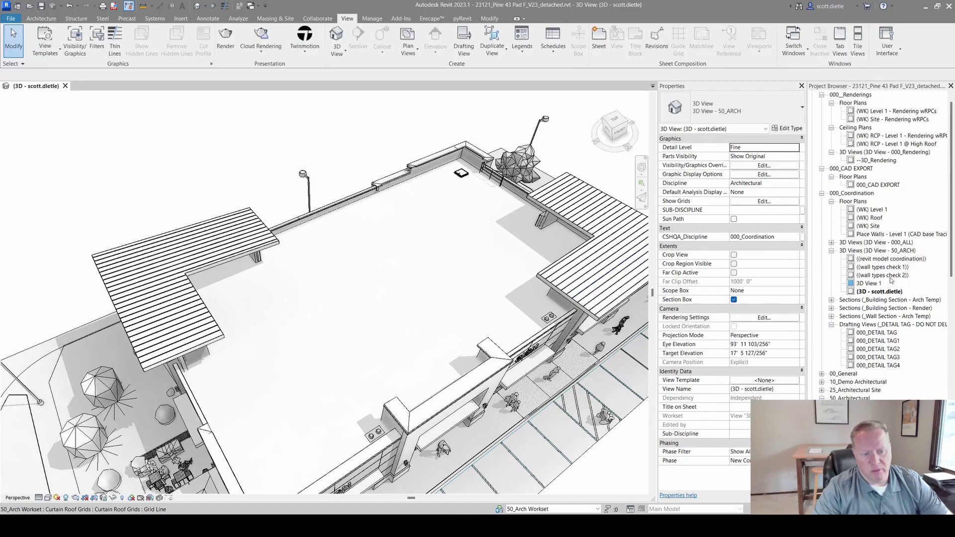
Open the (WK) Roof plan and adjust the CSHQA2302 R23.rvt link's visibility in VG Revit Links
double_click(869, 226)
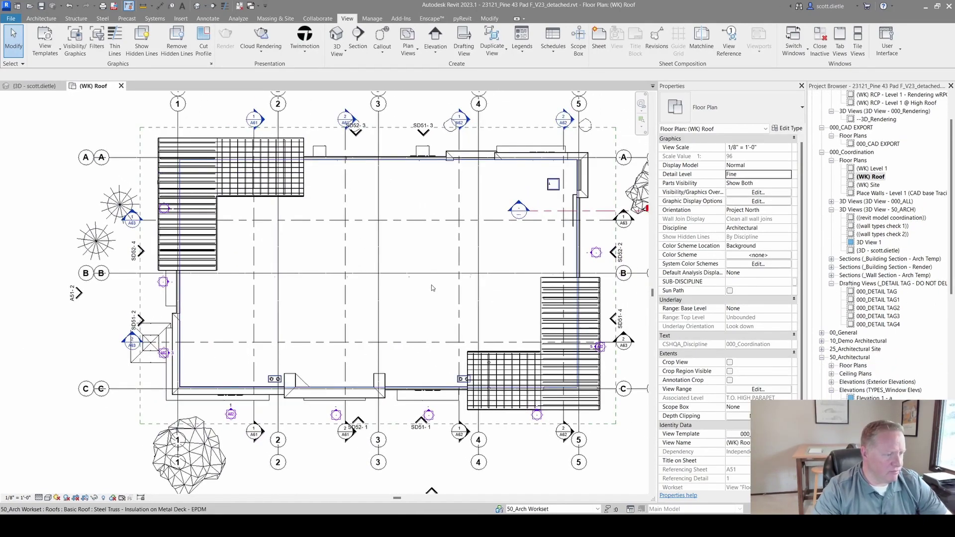
key(v)
key(g)
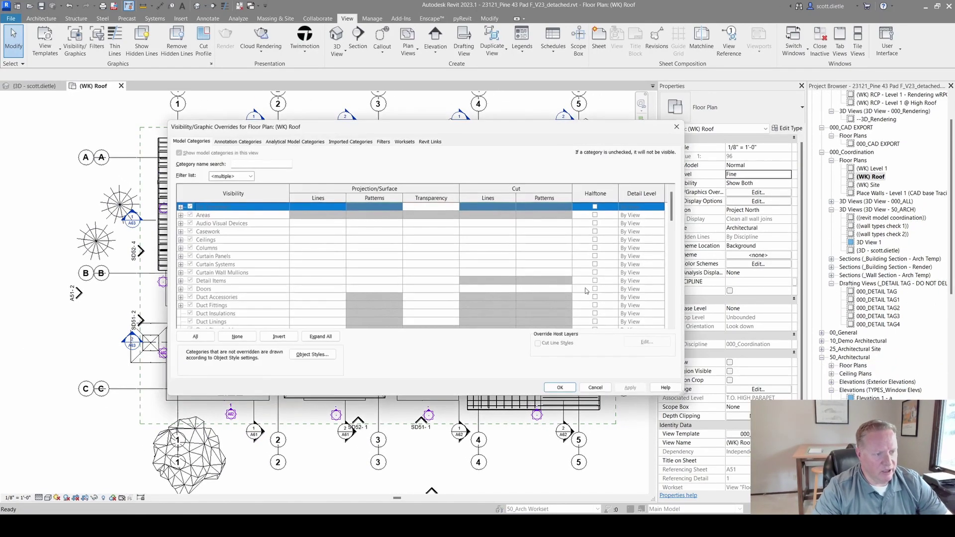
click(430, 142)
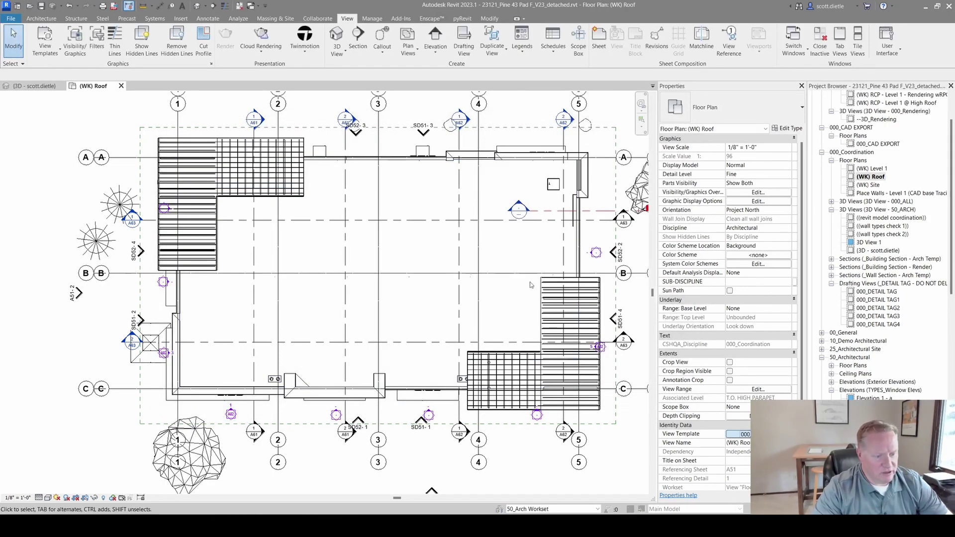
click(741, 433)
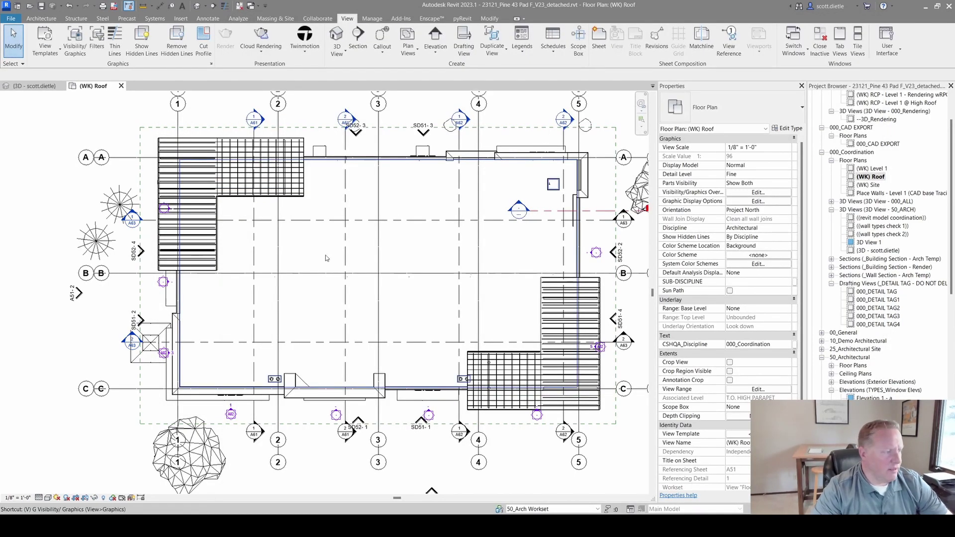
key(g)
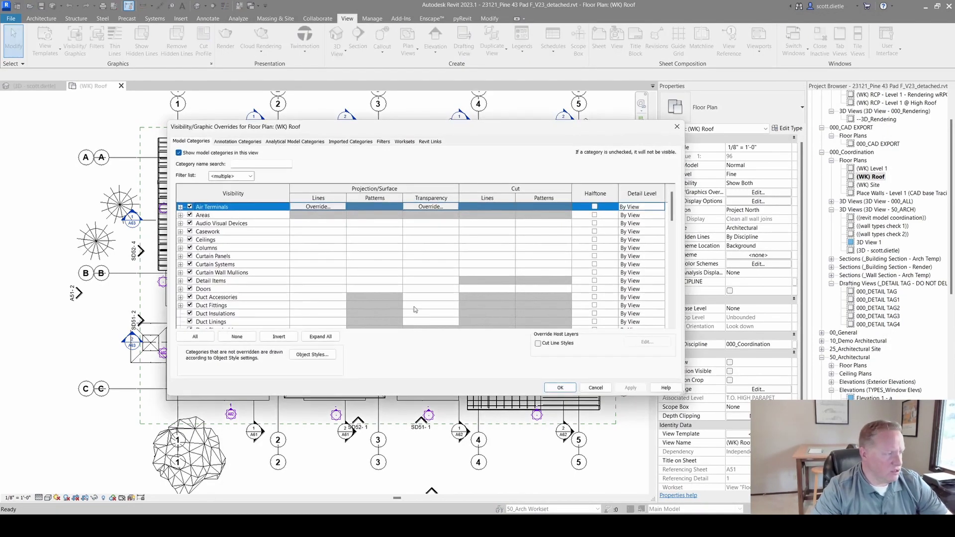
click(431, 142)
click(193, 191)
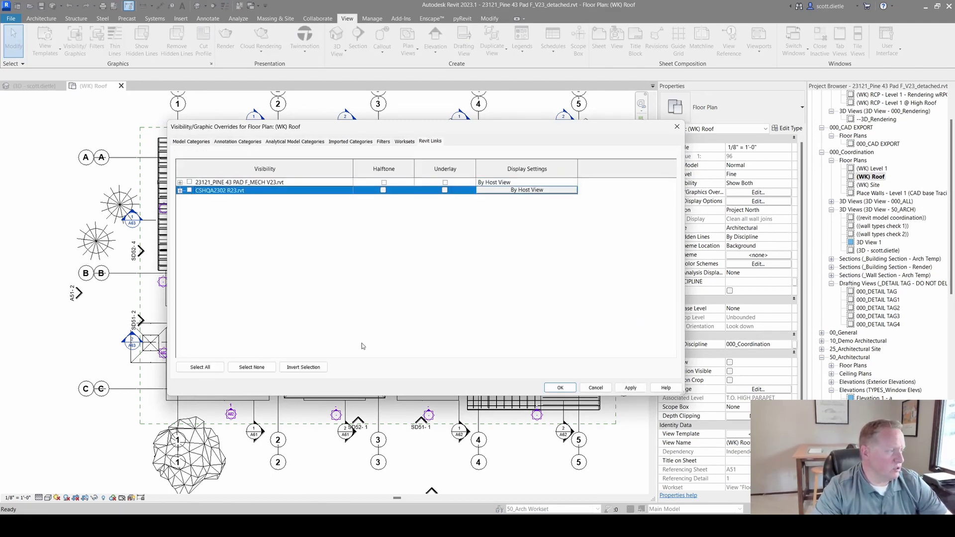
click(550, 393)
middle_drag(364, 286, 388, 311)
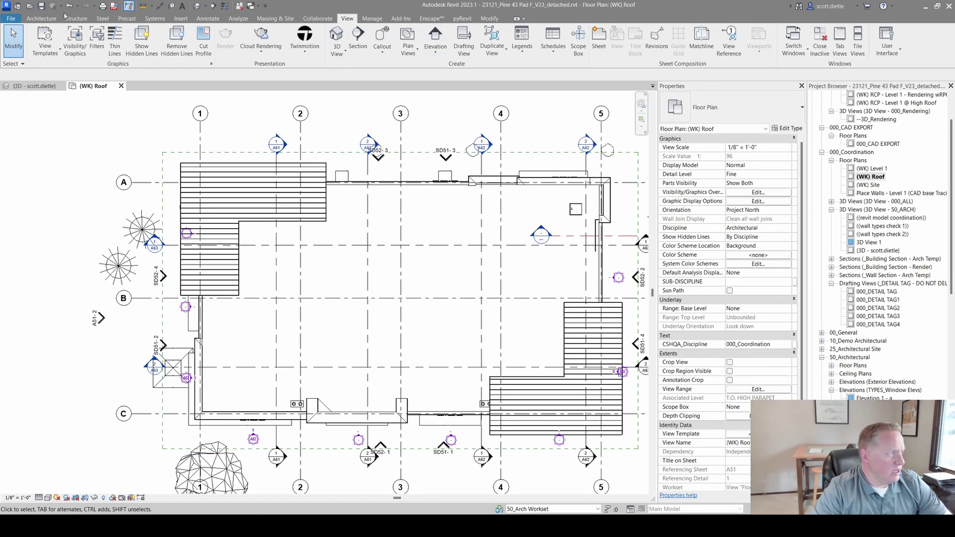
Sketch diagonal model lines from both roof drains along grid C up to the ridge peak
click(41, 19)
click(384, 40)
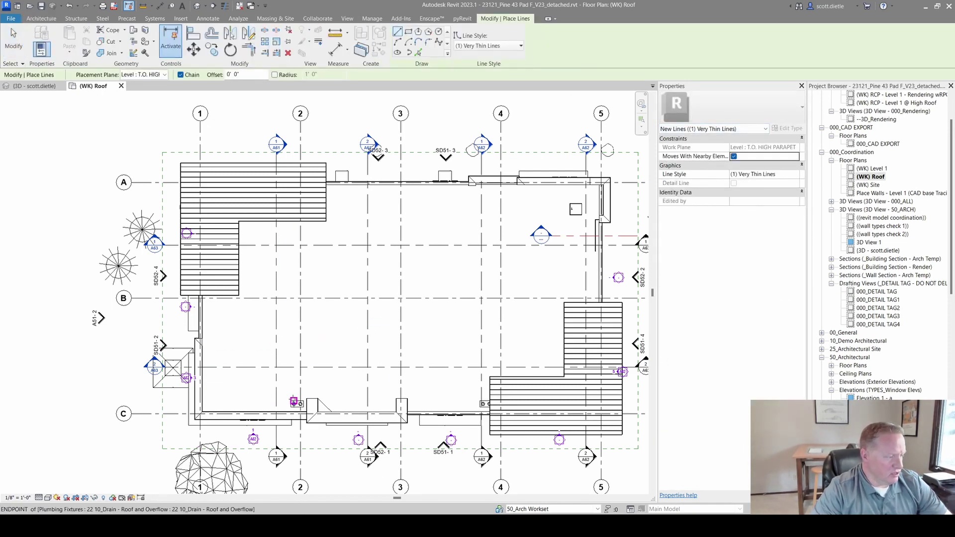
click(294, 402)
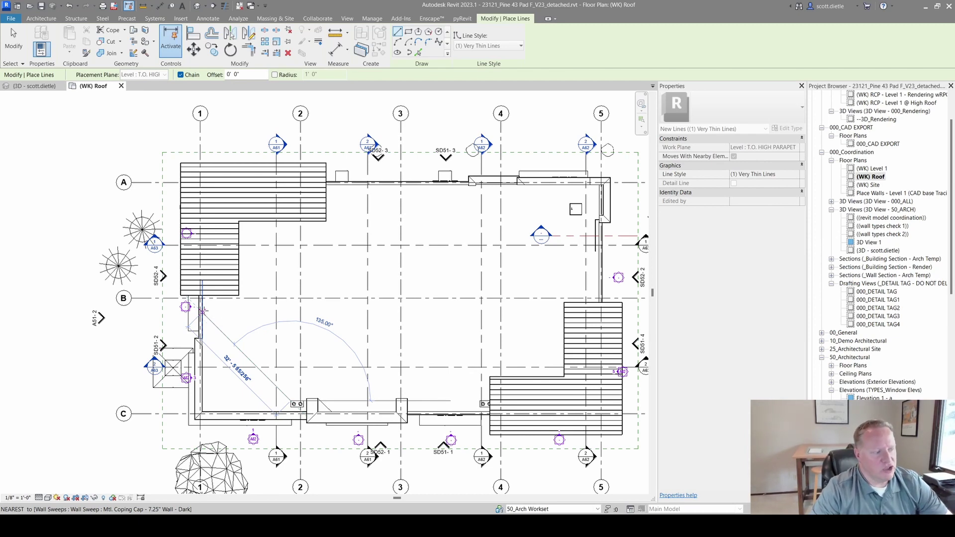
click(202, 311)
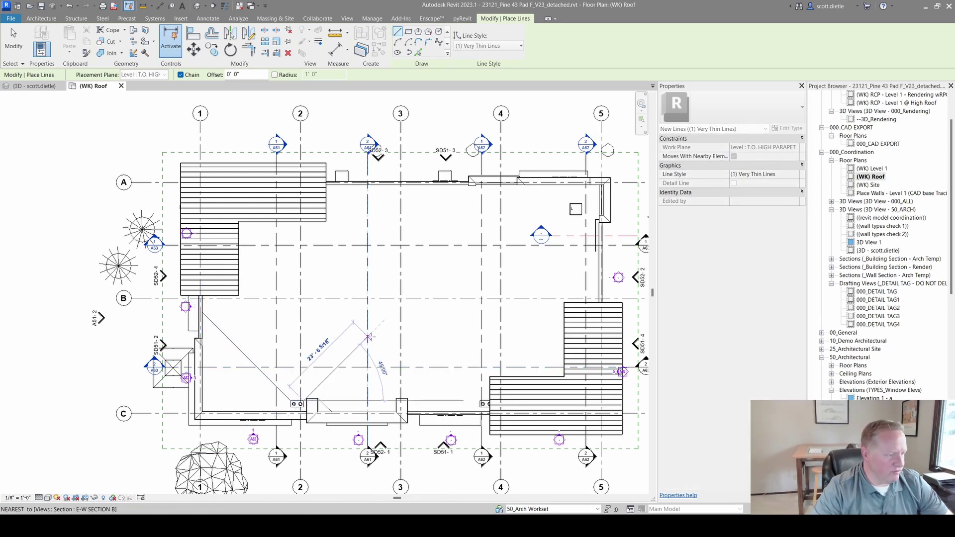
click(424, 280)
key(Escape)
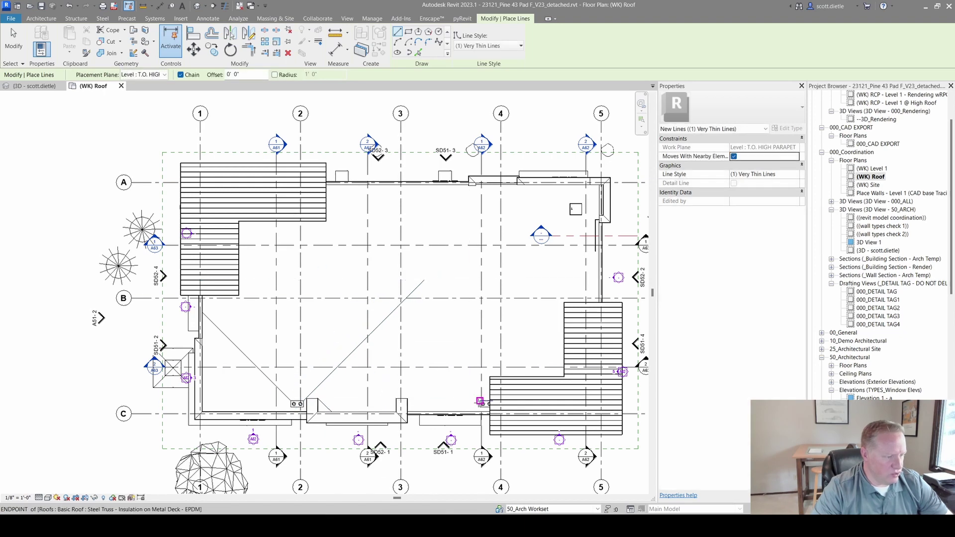
click(477, 393)
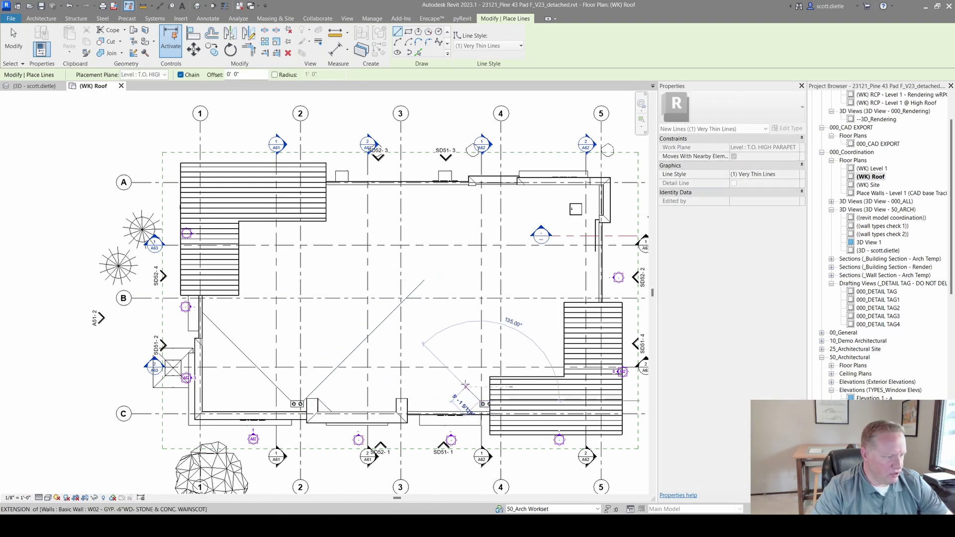
click(391, 313)
Join the two diagonals into a clean corner at the peak with Trim/Extend to Corner (TR)
key(Escape)
key(Escape)
key(t)
key(r)
click(349, 356)
click(431, 352)
key(Escape)
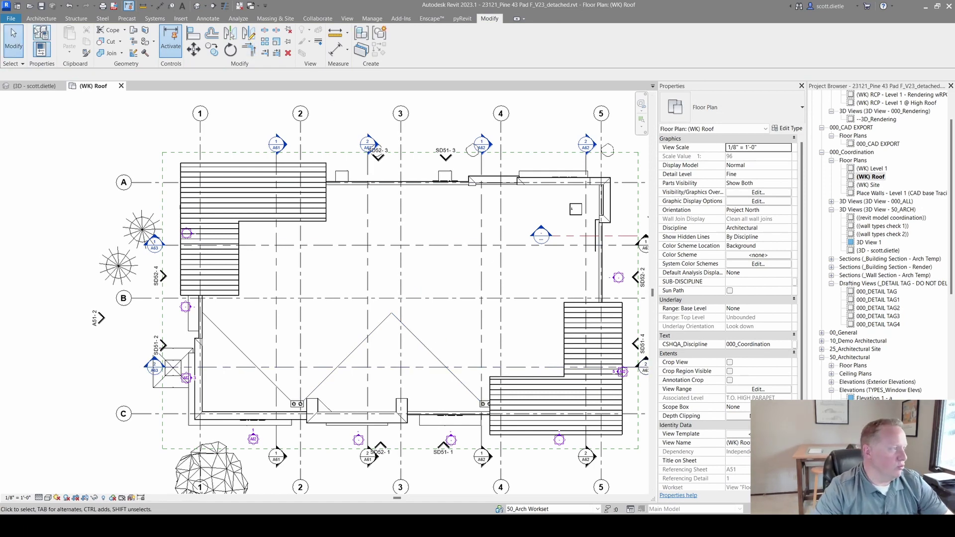
Restart Model Line with LI, then cancel the unwanted vertical line at the peak
key(l)
key(i)
click(392, 313)
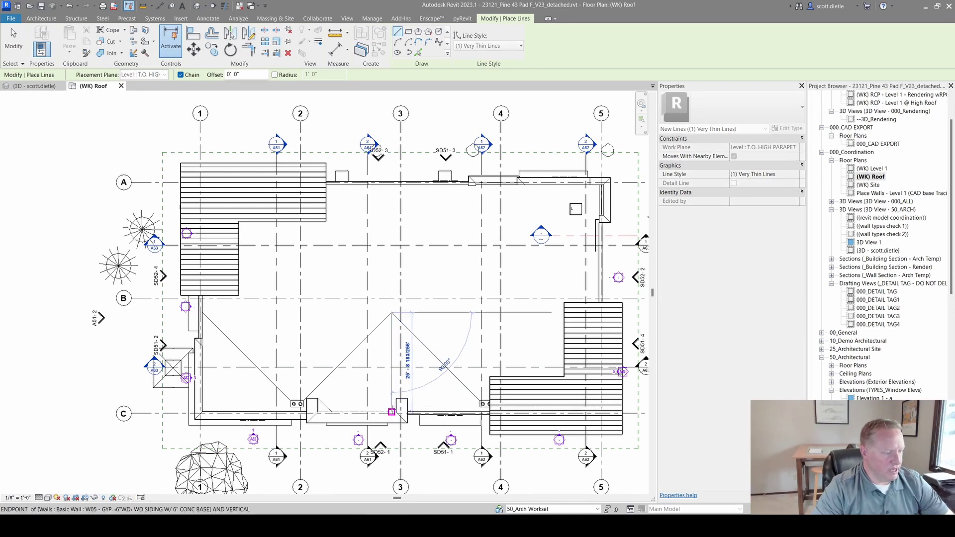
key(Escape)
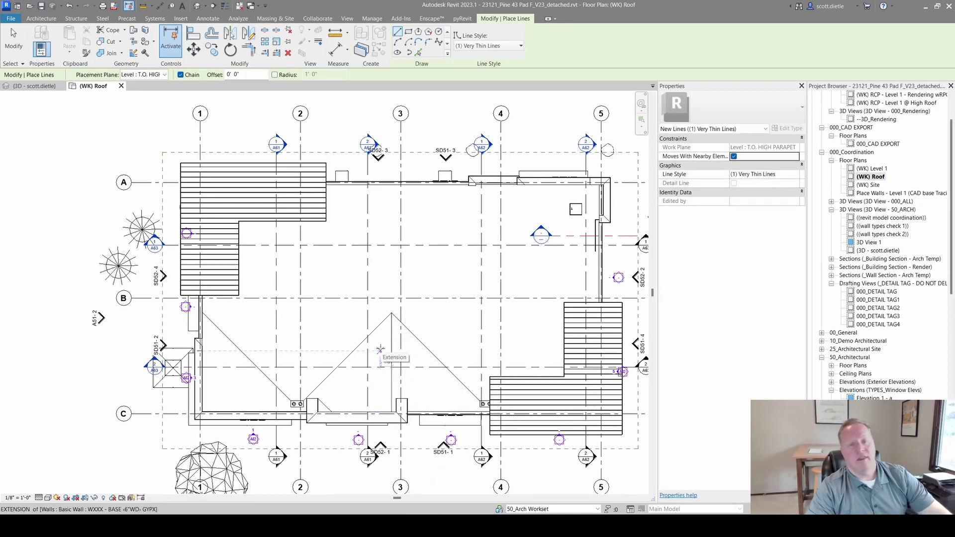
key(Escape)
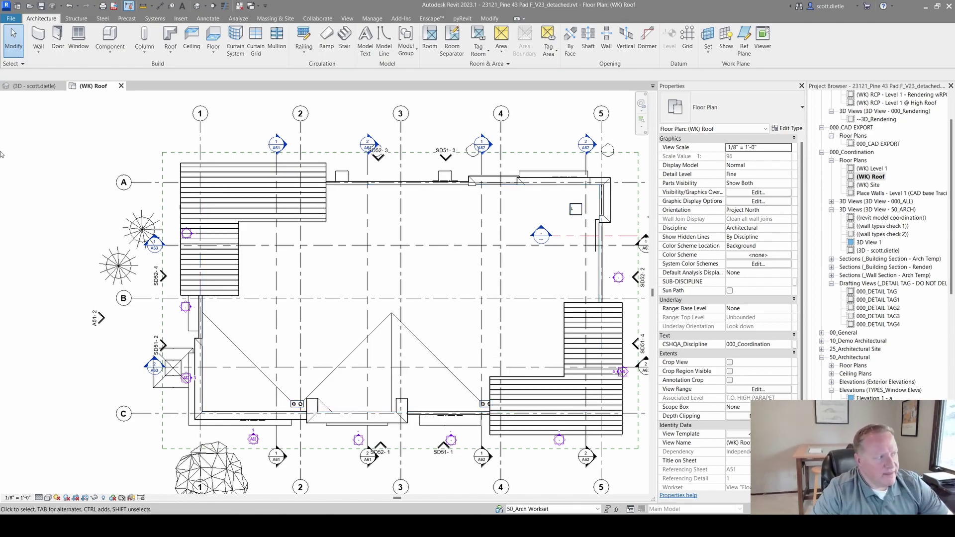
Switch to the {3D} view and orbit to look along the roof surface
click(35, 86)
shift+middle_drag(388, 299, 350, 356)
scroll(434, 308, up, 3)
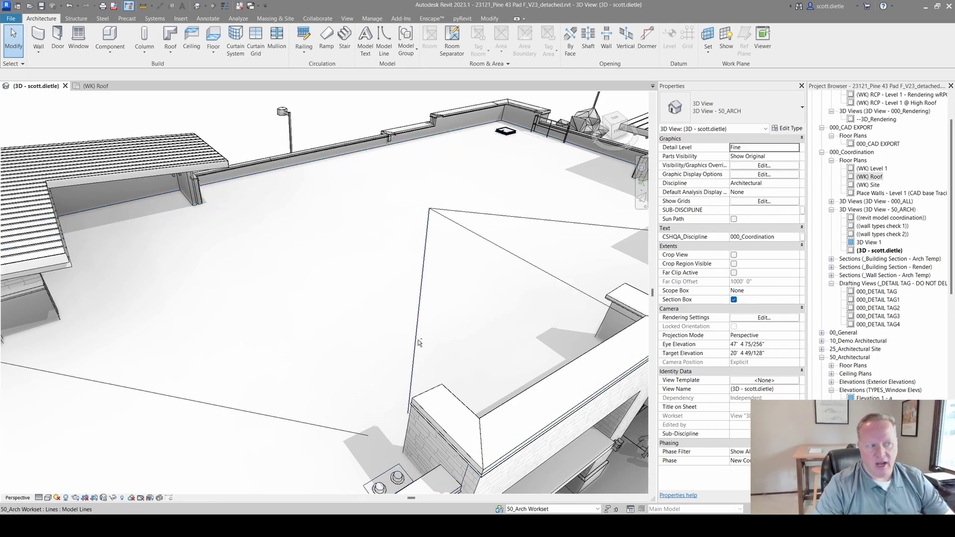
shift+middle_drag(419, 338, 389, 268)
Tab-select the chain of four model lines to inspect them, then orbit back to an aerial view
key(Tab)
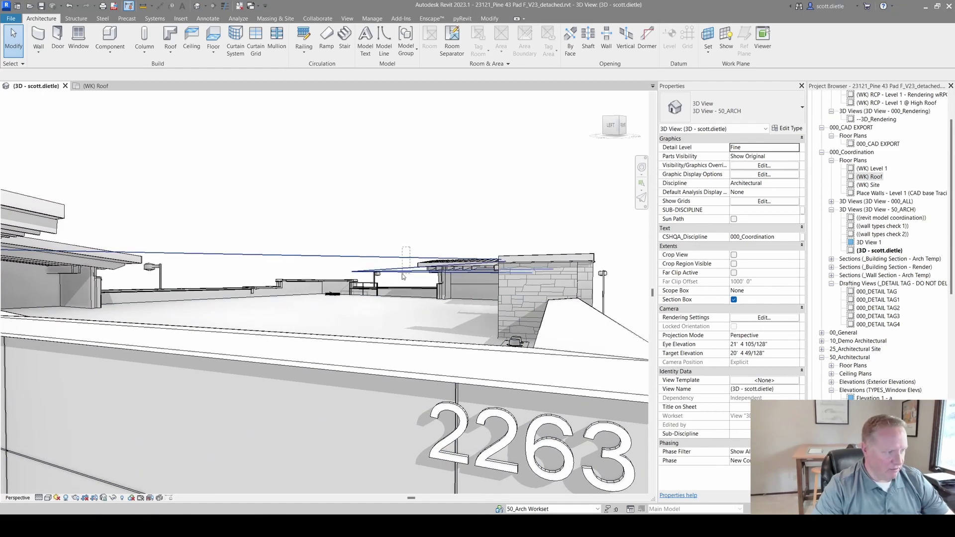
click(398, 272)
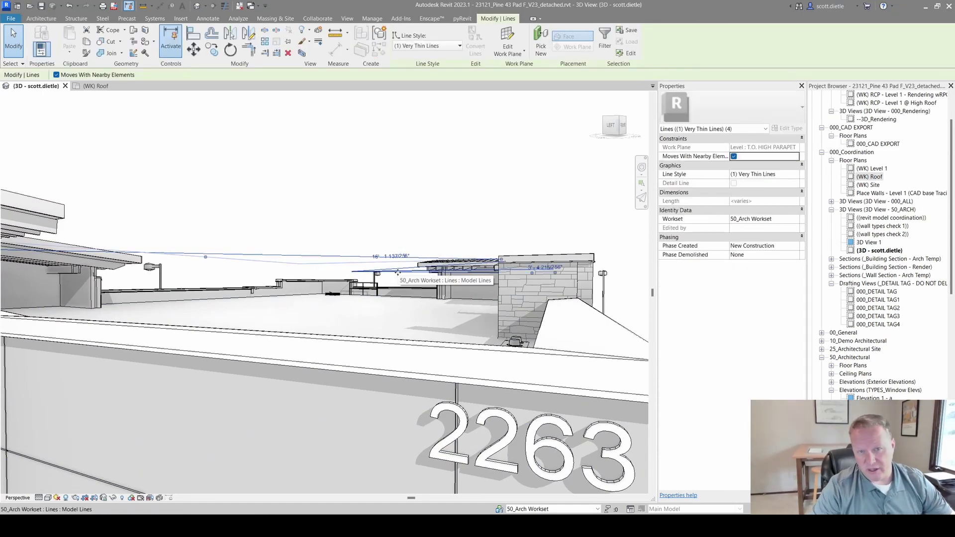
key(Escape)
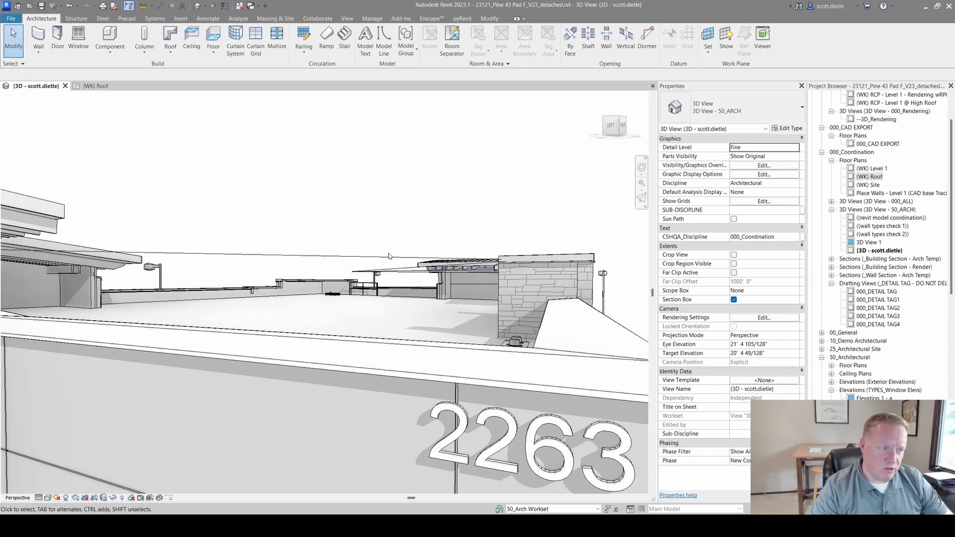
scroll(397, 272, down, 6)
shift+middle_drag(405, 280, 413, 319)
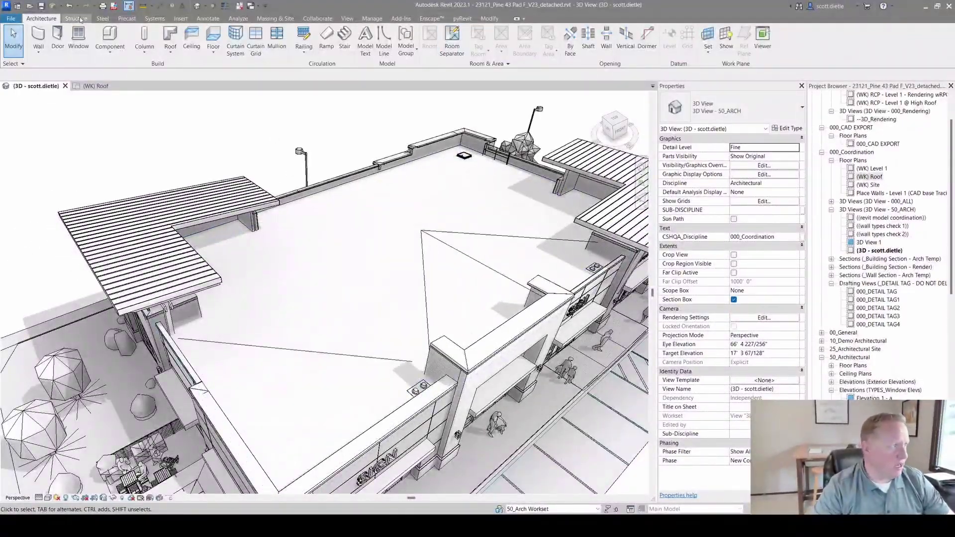
Make the sloped roof face the work plane in the 3D view
click(708, 34)
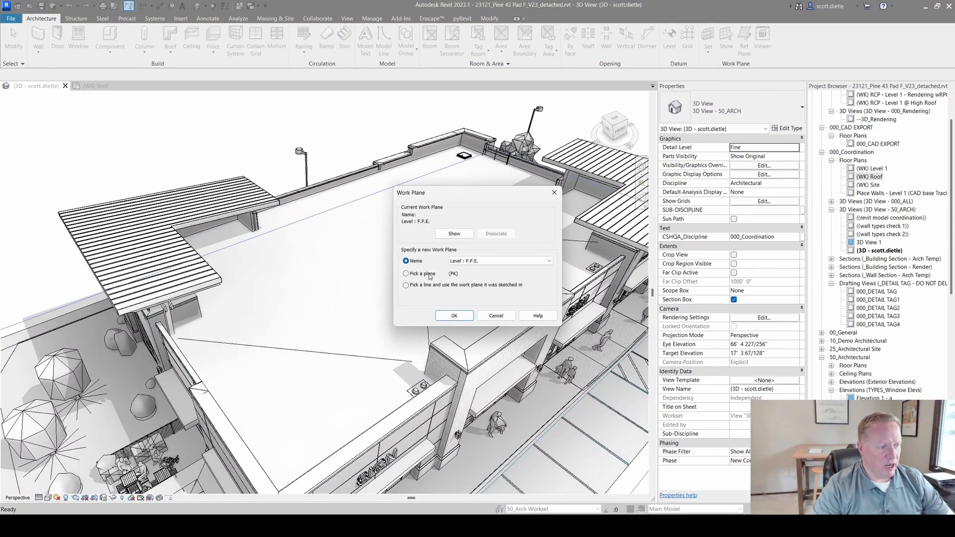
click(453, 316)
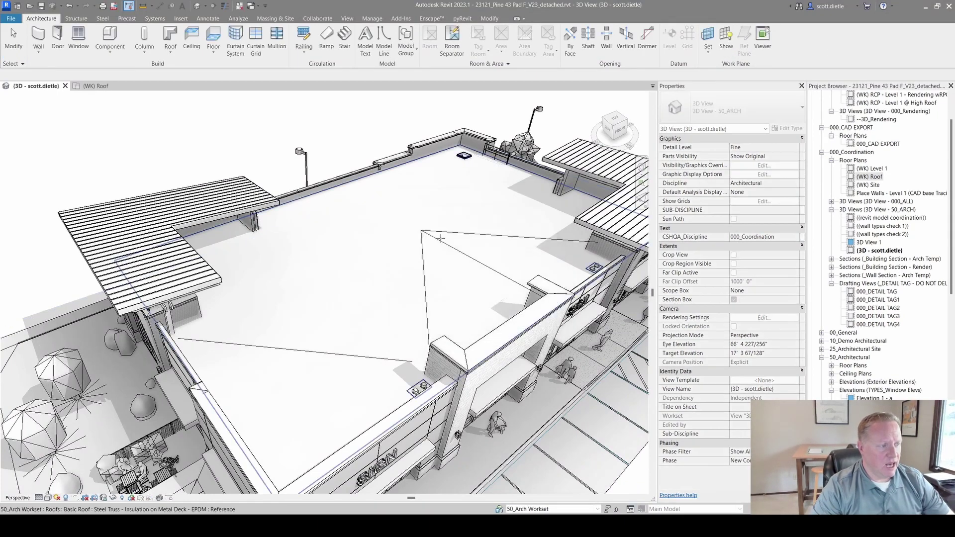
click(437, 173)
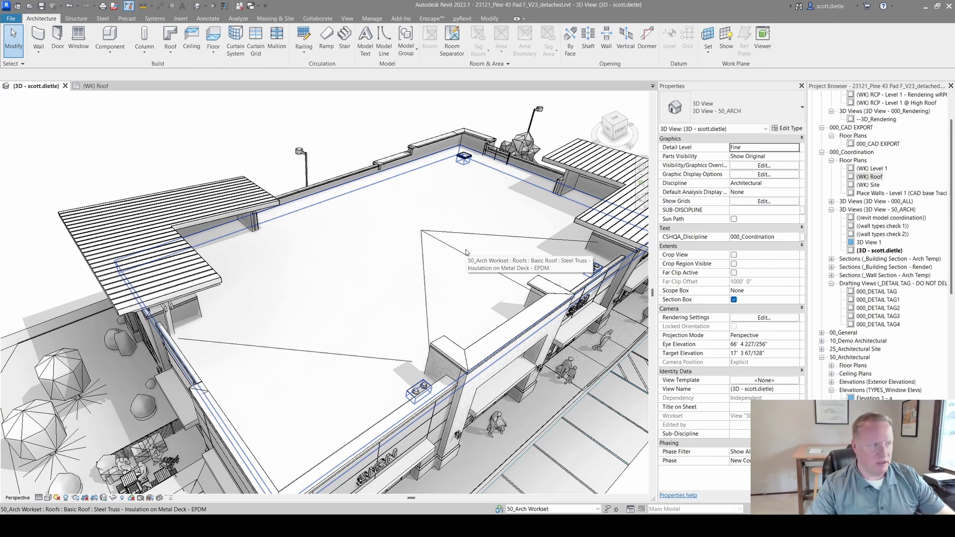
Draw a 51' 7 1/2" model line across the sloped roof face and inspect it
click(386, 50)
click(218, 247)
click(460, 289)
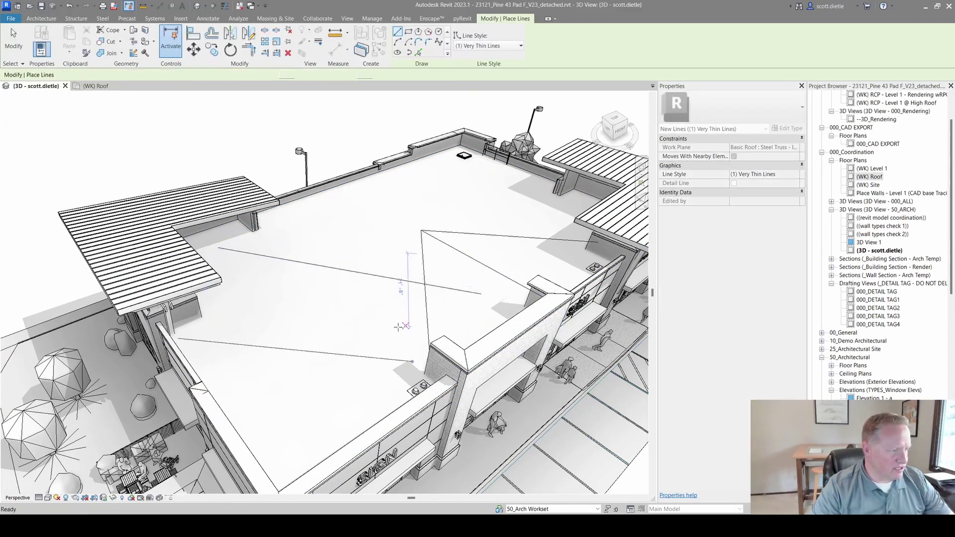
shift+middle_drag(337, 330, 366, 274)
scroll(365, 263, up, 3)
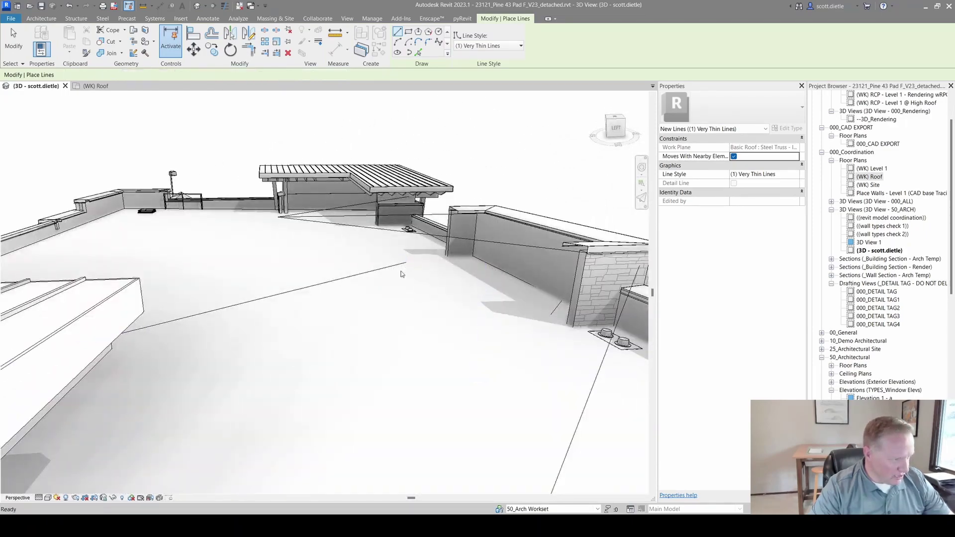
key(Escape)
key(Escape)
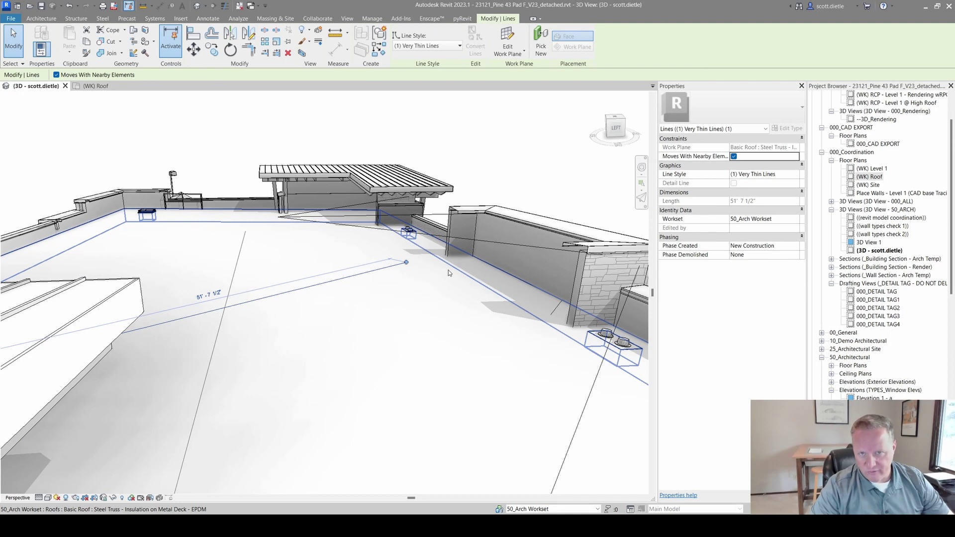
key(Escape)
Delete the model lines on the roof, then open the (WK) Roof floor plan
shift+middle_drag(450, 282, 279, 154)
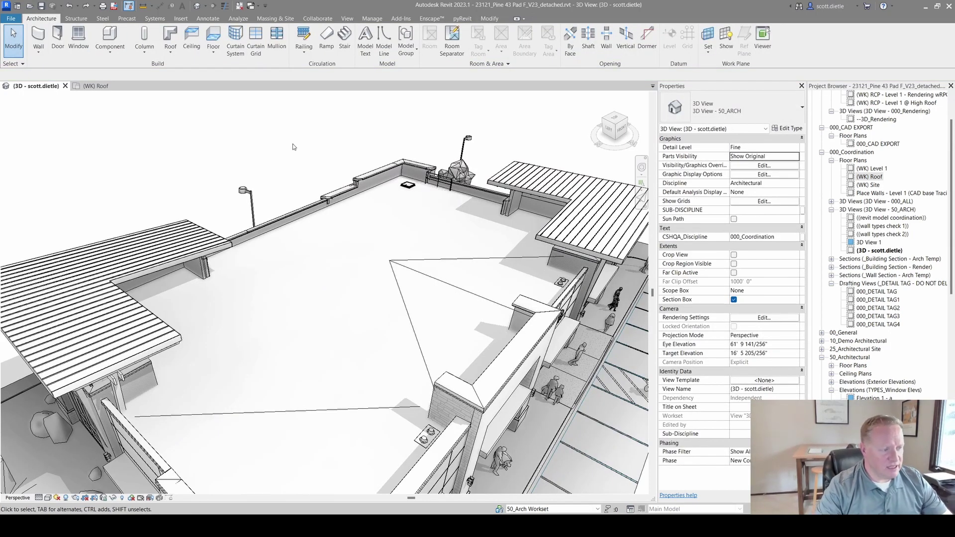
click(406, 295)
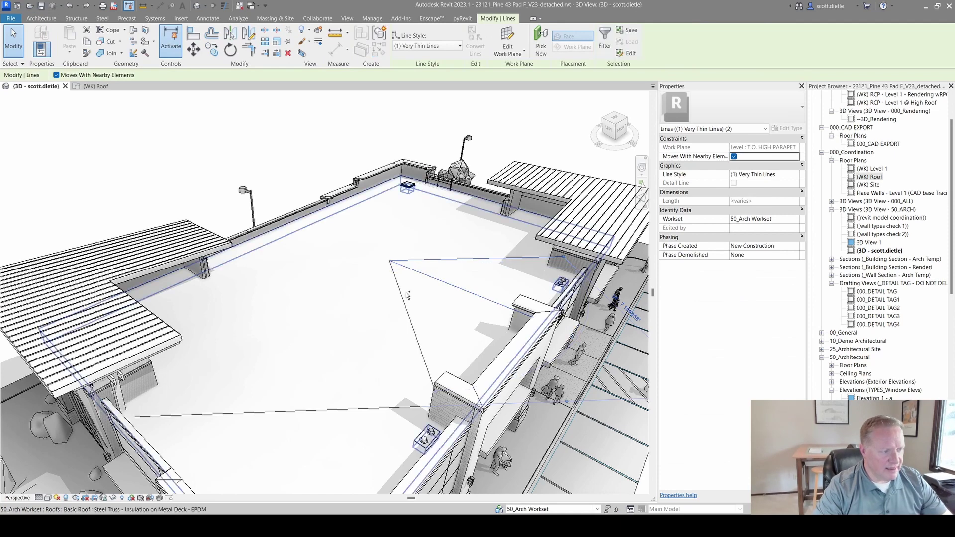
key(Delete)
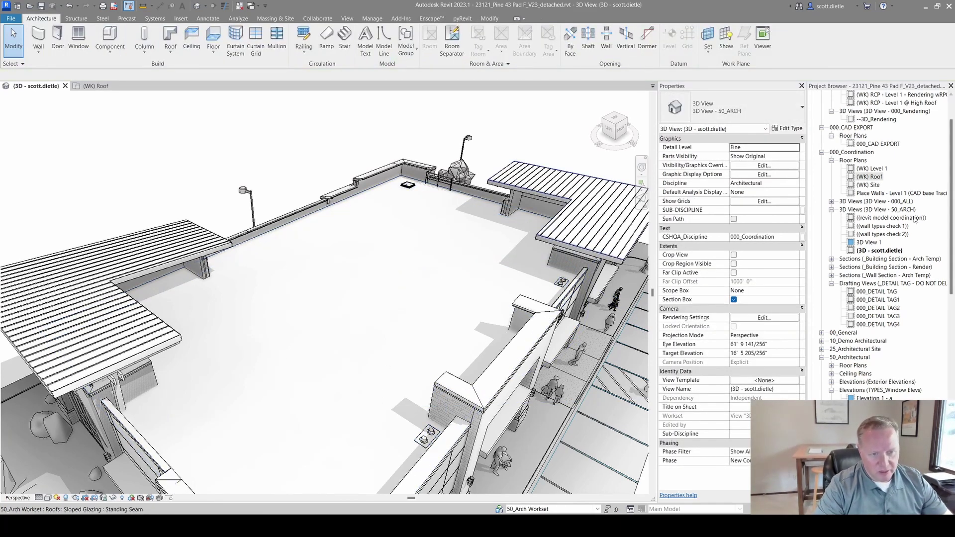
double_click(871, 177)
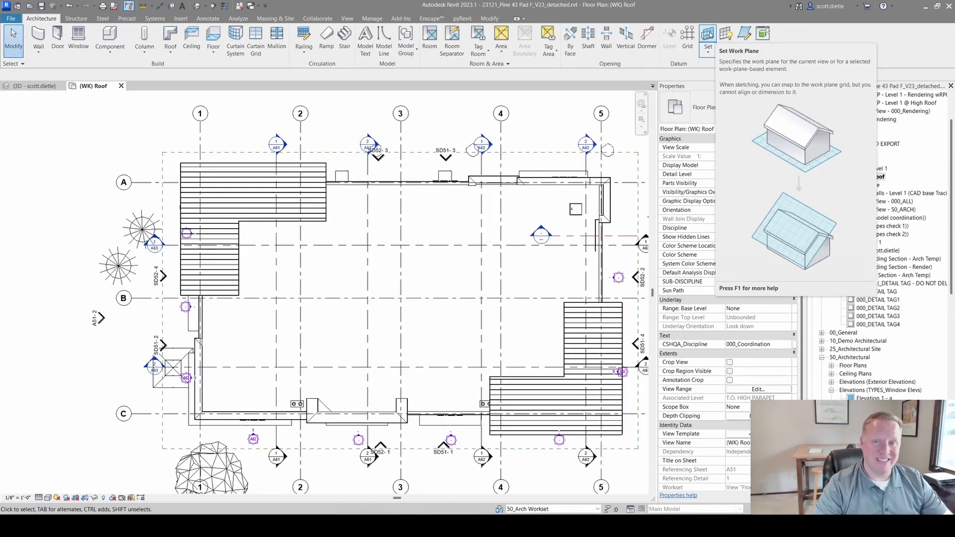
Pick the EPDM steel-truss roof face in the plan as the new work plane
click(708, 34)
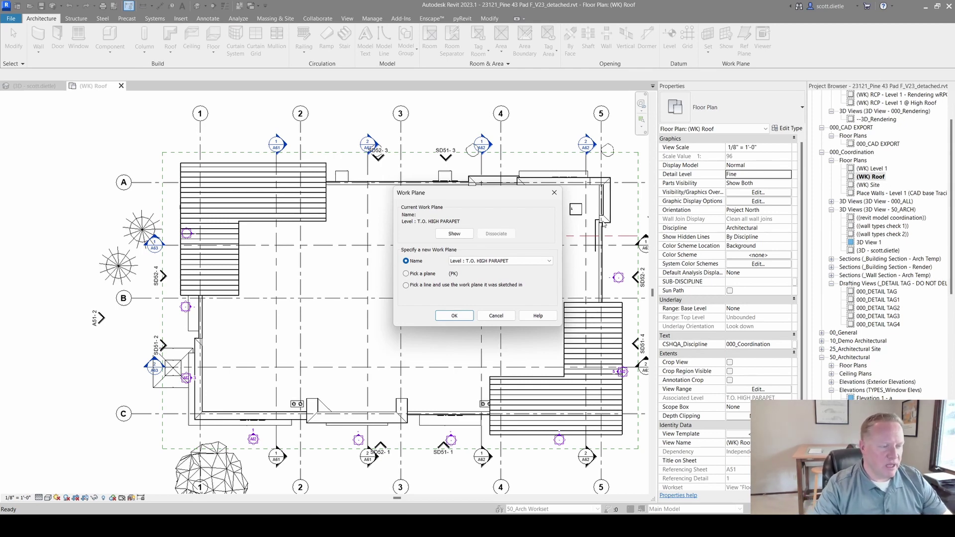
click(443, 315)
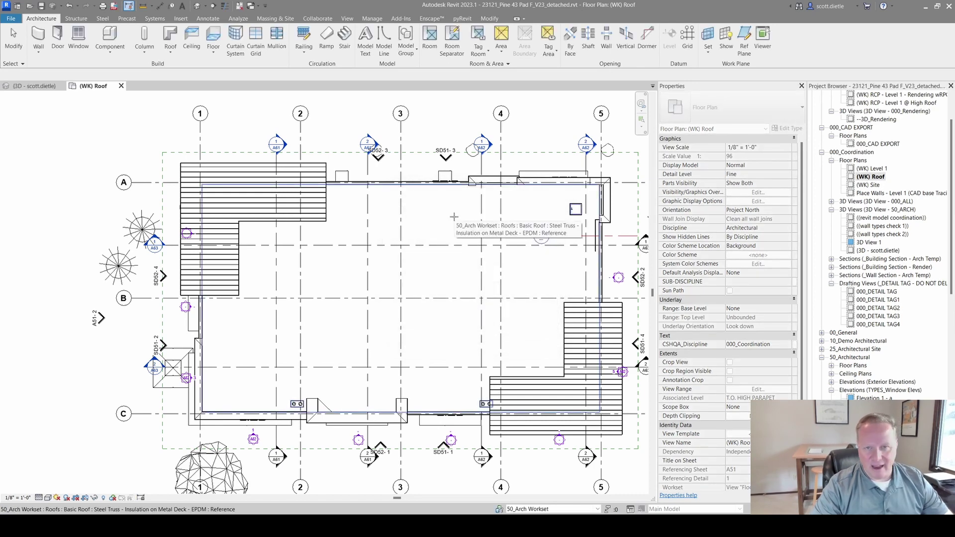
click(453, 217)
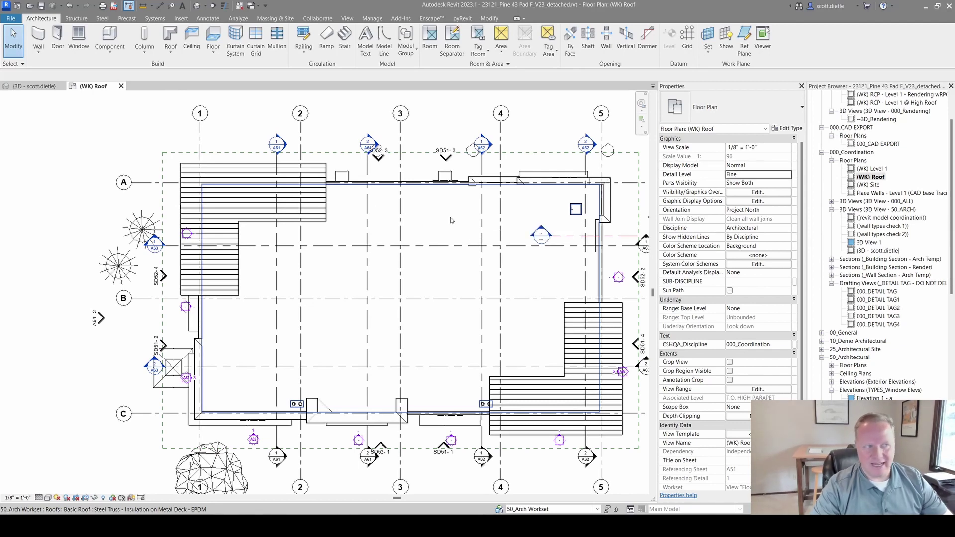
Sketch three diagonal model lines from the roof corners up to two peaks on the roof face
click(384, 40)
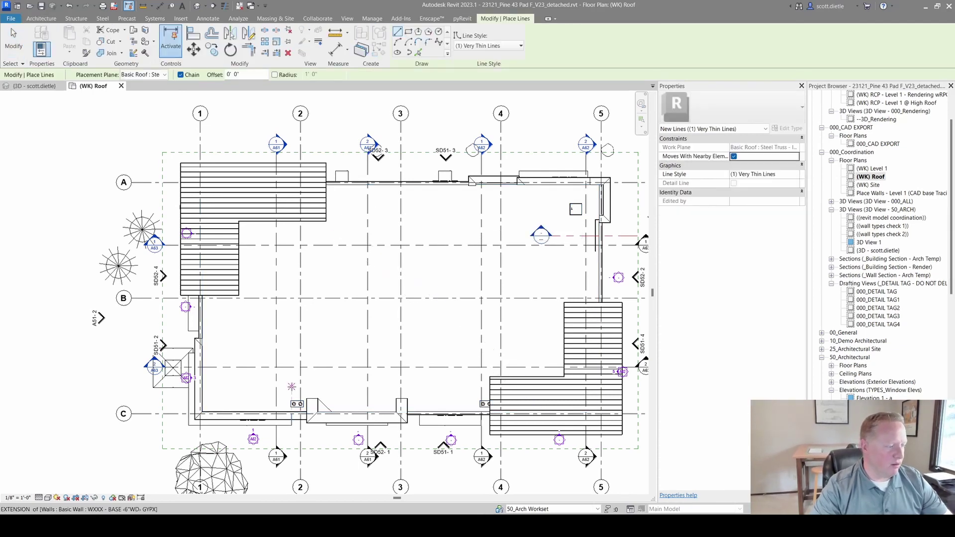
click(293, 403)
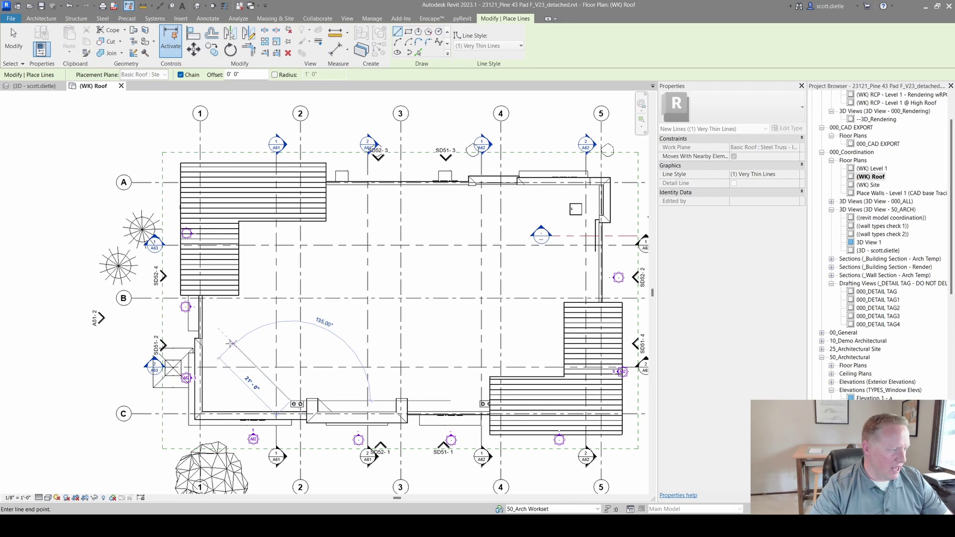
click(199, 312)
key(Escape)
click(306, 401)
click(422, 282)
key(Escape)
click(480, 401)
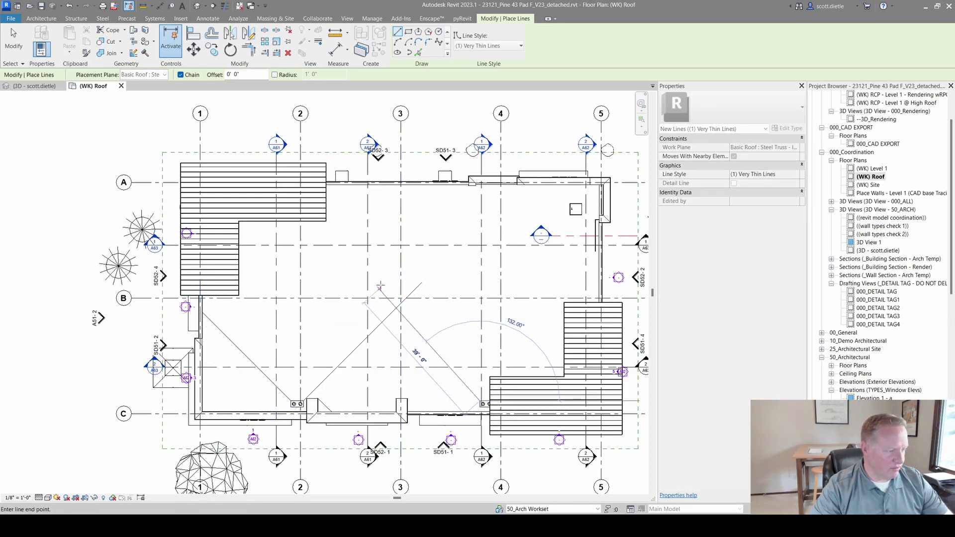
click(392, 314)
key(Escape)
key(Escape)
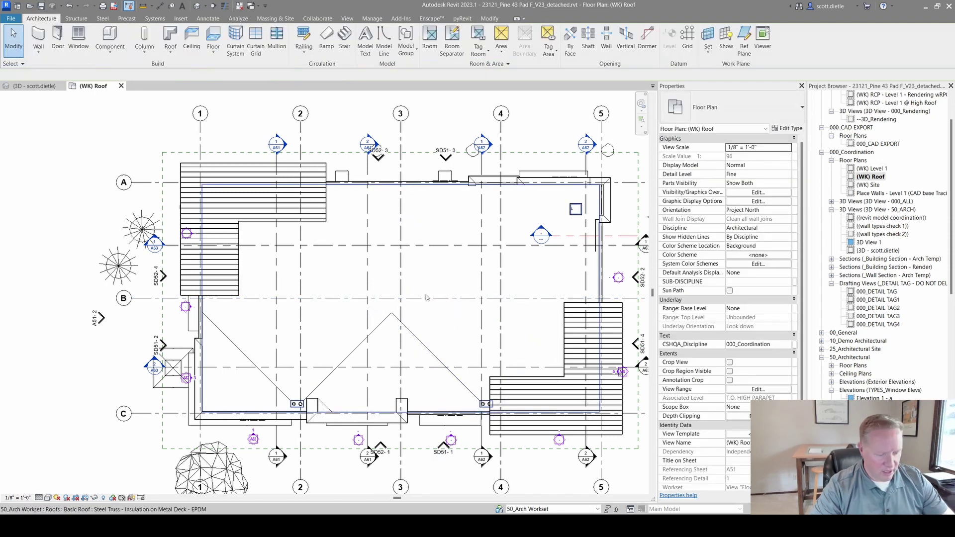
Inspect the peaked lines on the sloped roof in the {3D} view, then return to the (WK) Roof plan
click(383, 40)
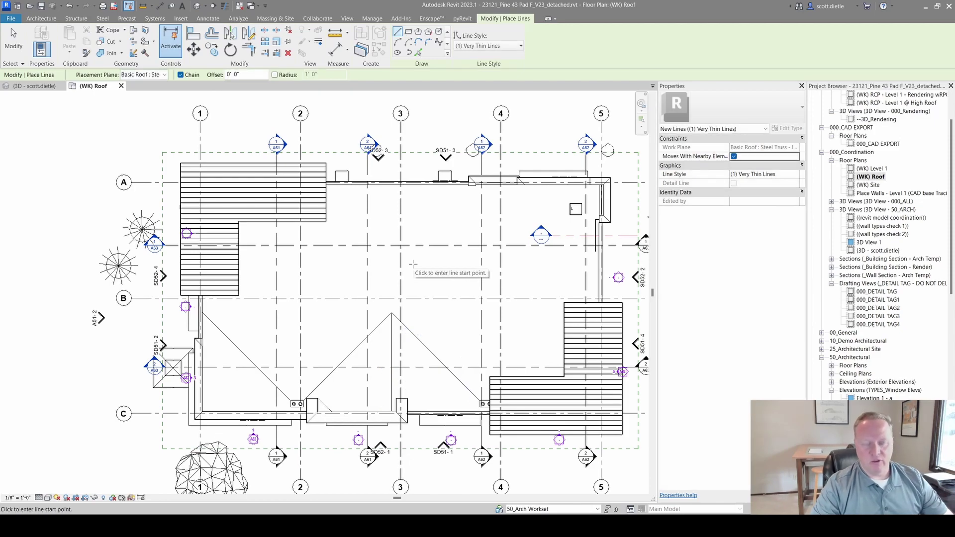
click(36, 86)
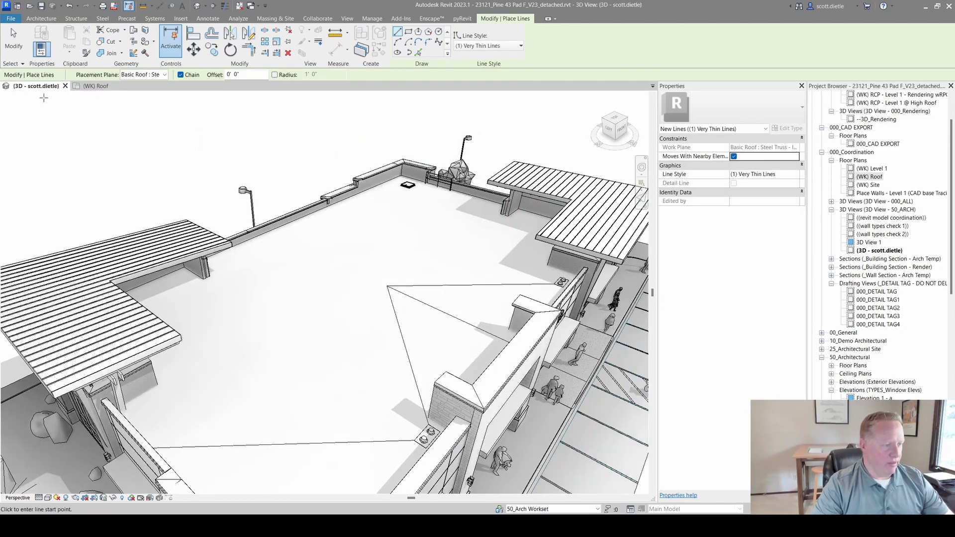
scroll(358, 248, up, 5)
shift+middle_drag(358, 247, 456, 283)
scroll(457, 282, down, 5)
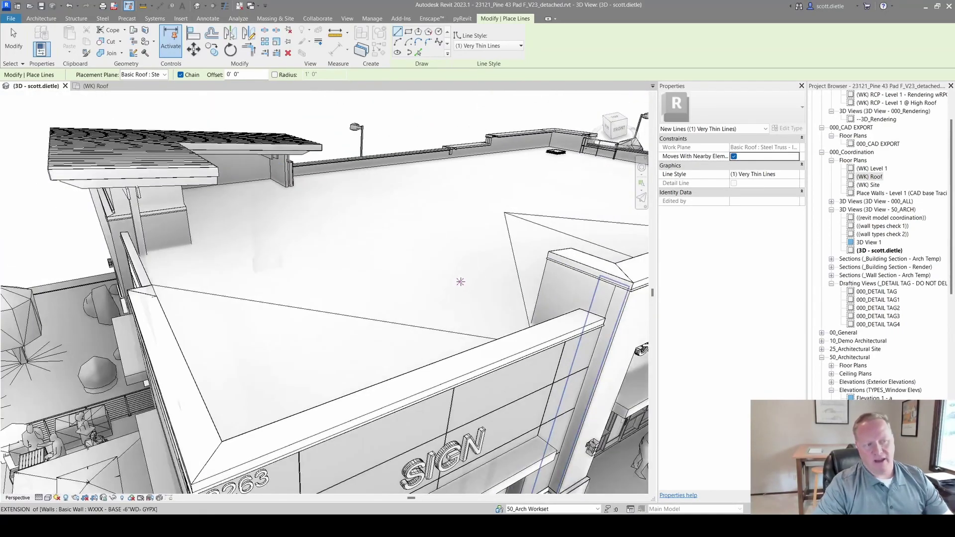
key(Escape)
key(Escape)
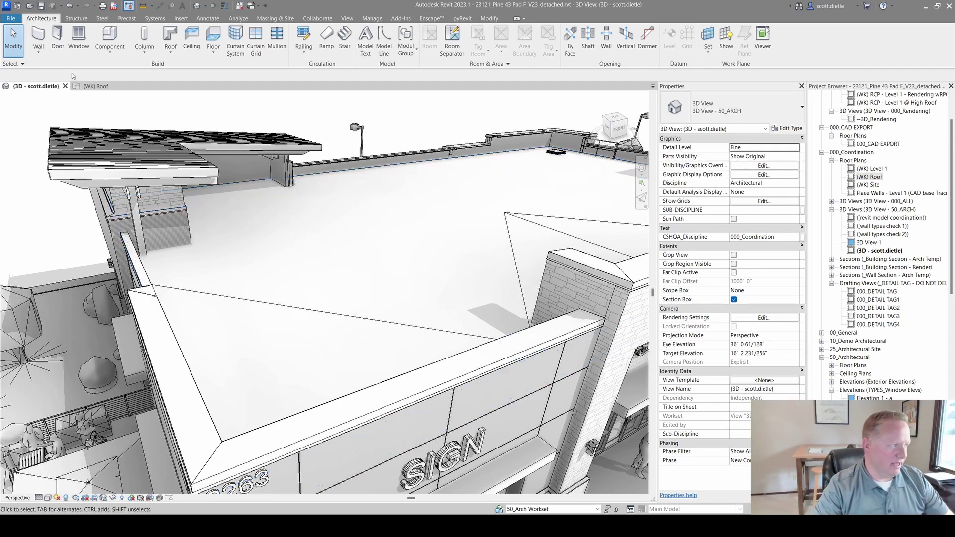
key(ctrl+Tab)
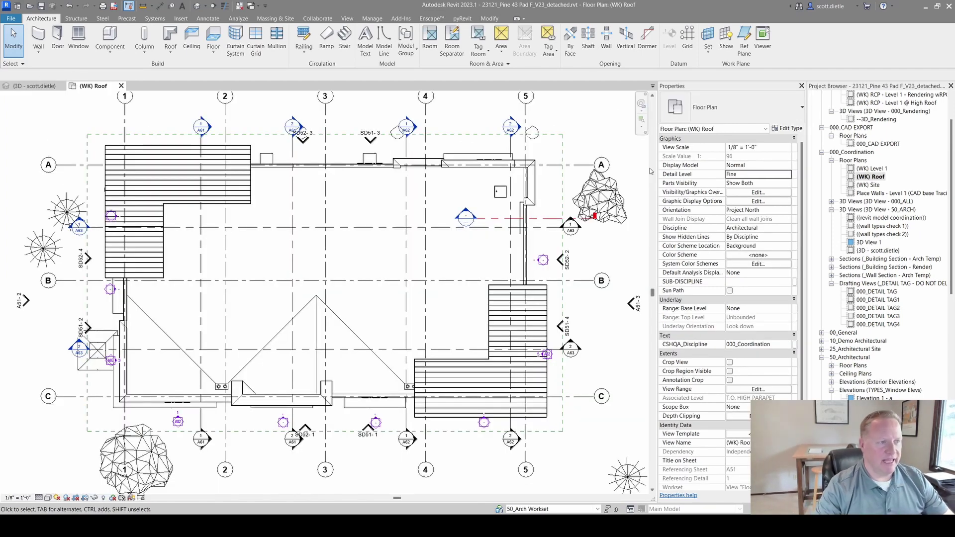
Show the work plane grid and orbit the roof in the Work Plane Viewer
click(727, 38)
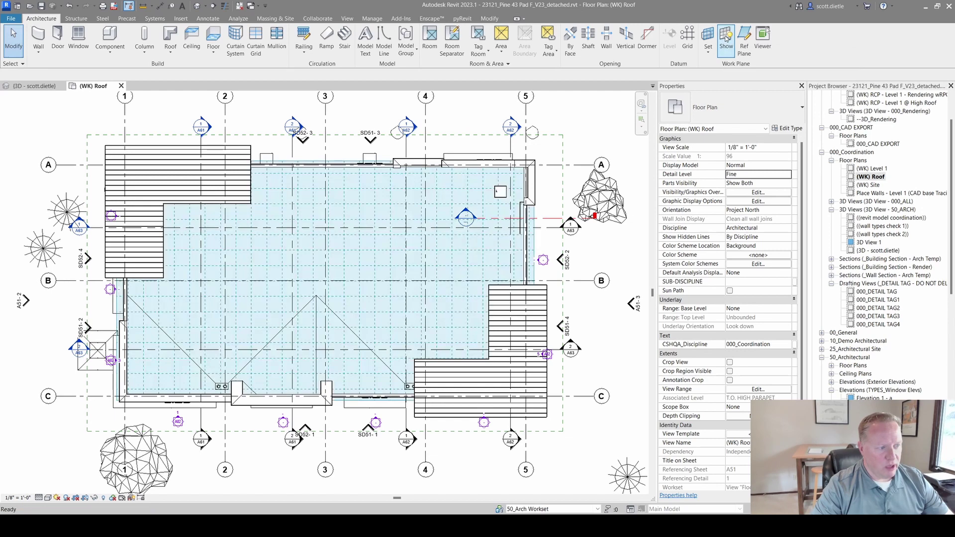
click(762, 38)
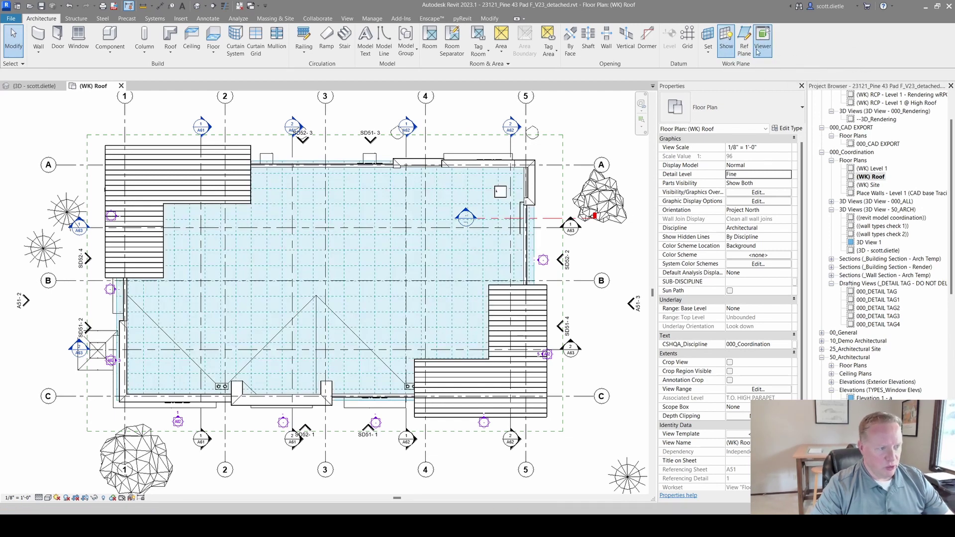
shift+middle_drag(665, 250, 736, 85)
scroll(722, 202, up, 6)
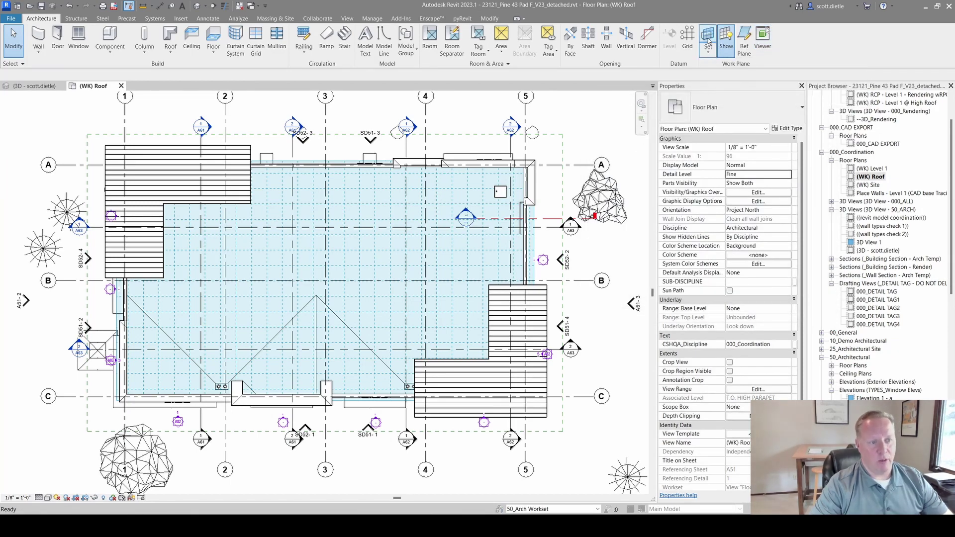
Set Level : T.O. HIGH PARAPET as the current work plane
click(708, 40)
click(502, 261)
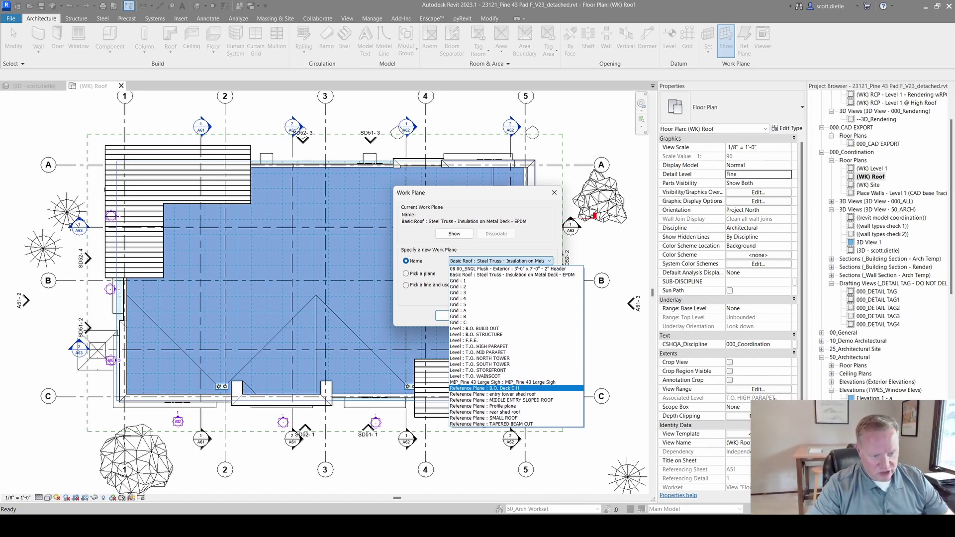
click(499, 346)
click(455, 316)
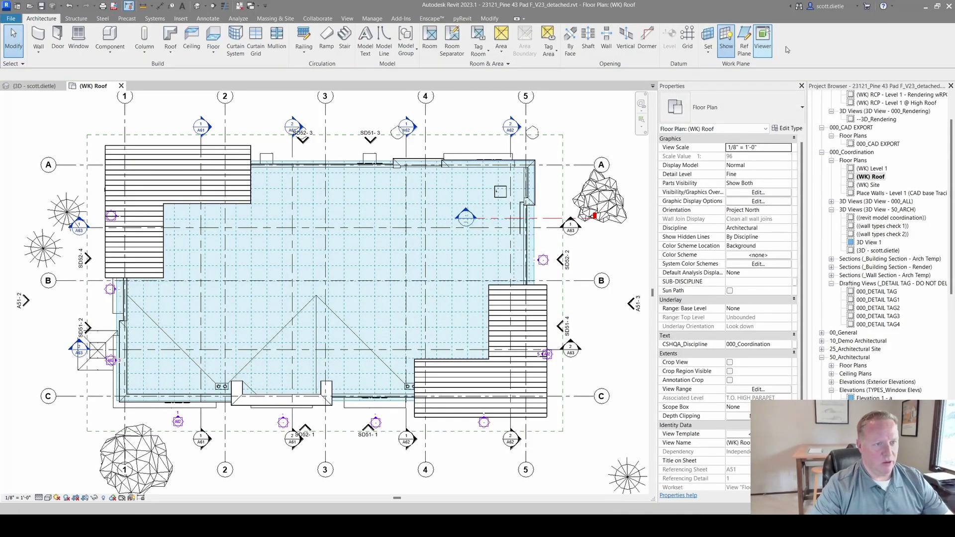
click(762, 40)
shift+middle_drag(692, 209, 745, 154)
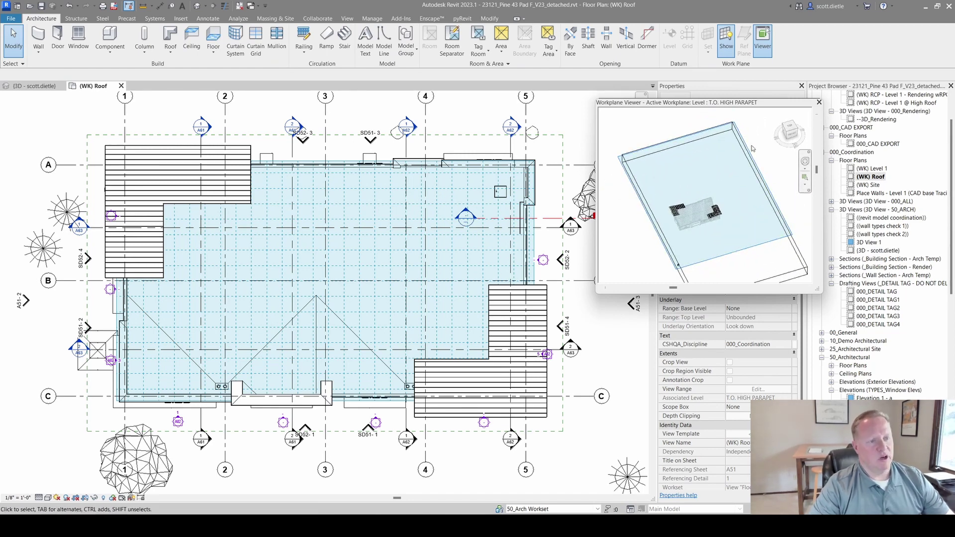
click(818, 102)
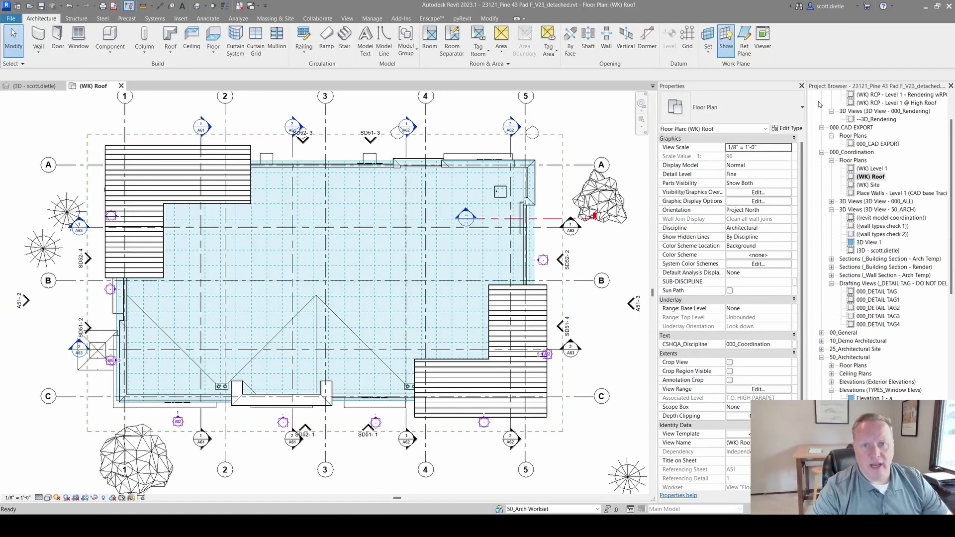